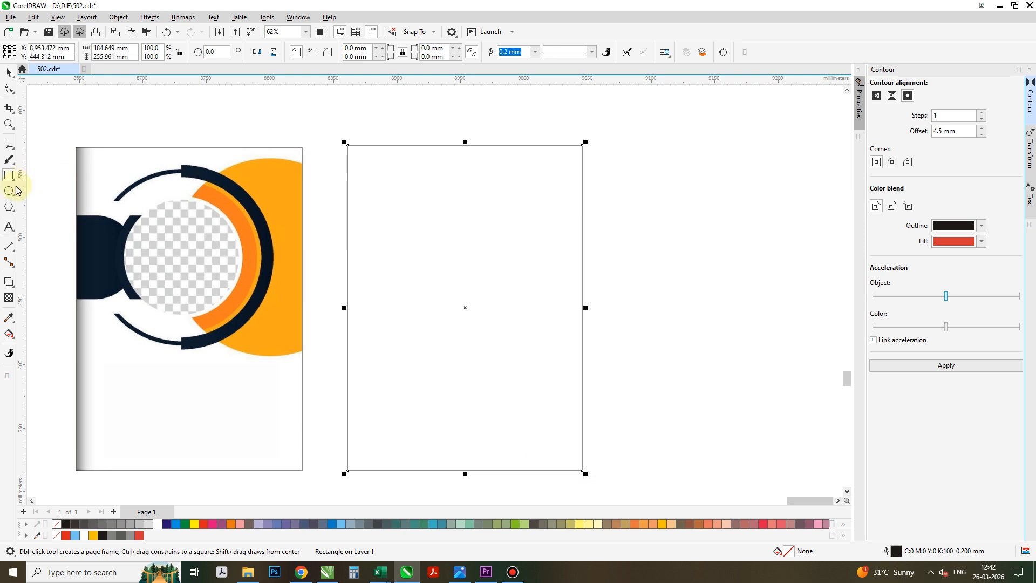
Draw a circle about 138 mm in diameter overlapping the blank page's right edge, and place a duplicate of it to the left.
click(10, 192)
drag(637, 165, 505, 341)
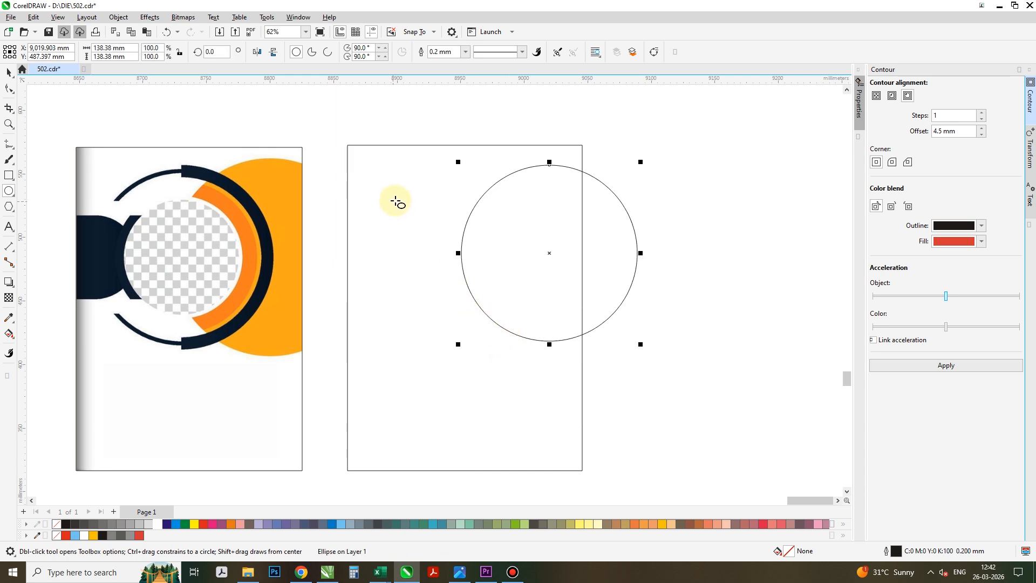
click(5, 74)
drag(590, 261, 495, 265)
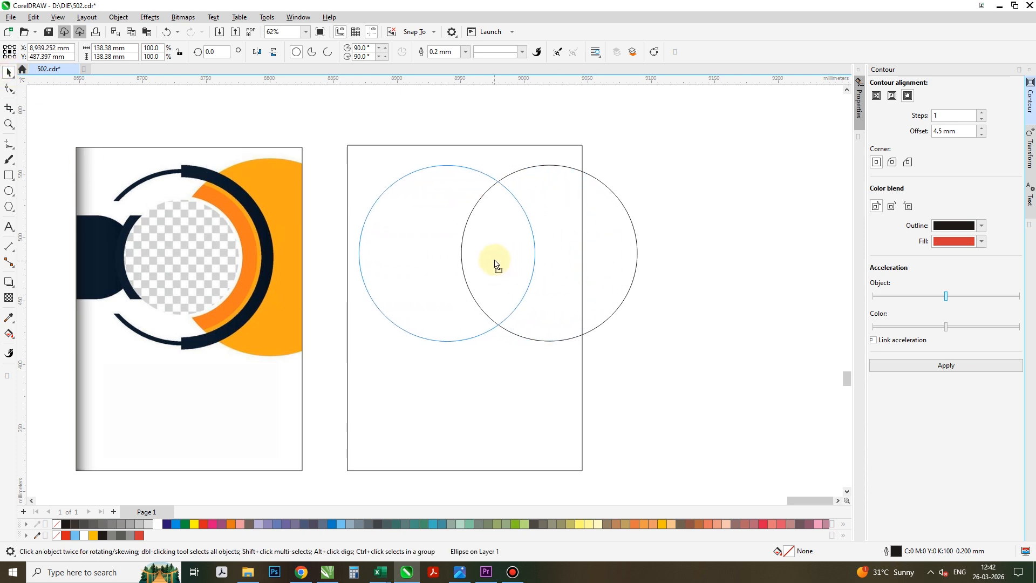
drag(494, 264, 494, 260)
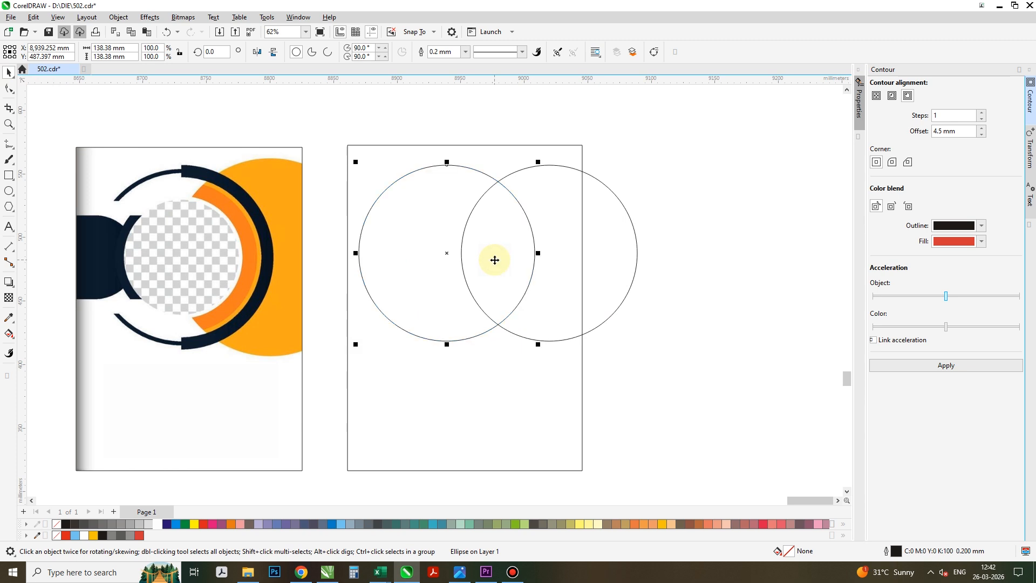
Fill the right circle with amber (C0 M20 Y100 K0) and the left circle with white.
click(623, 253)
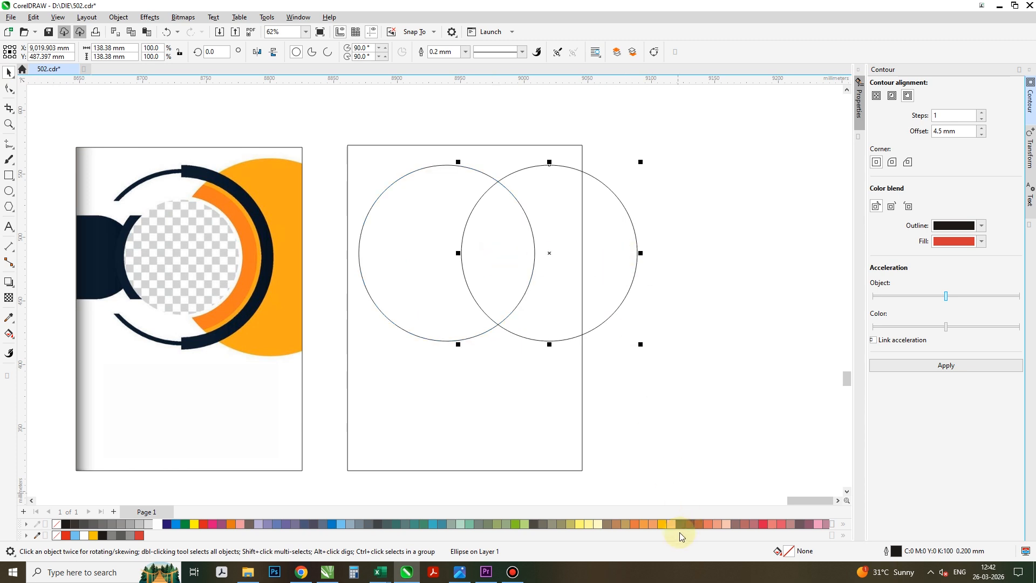
click(662, 523)
click(414, 228)
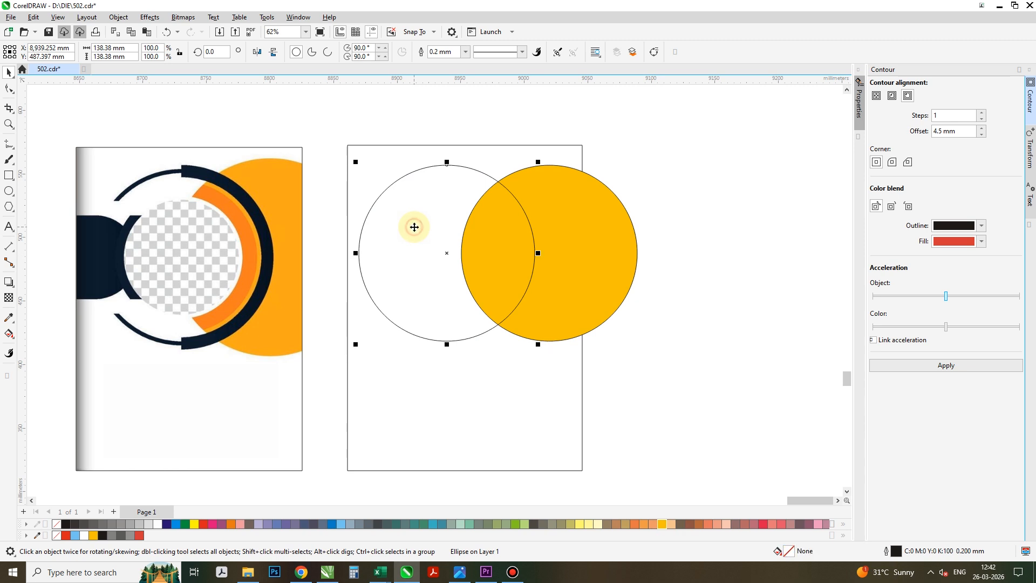
click(157, 523)
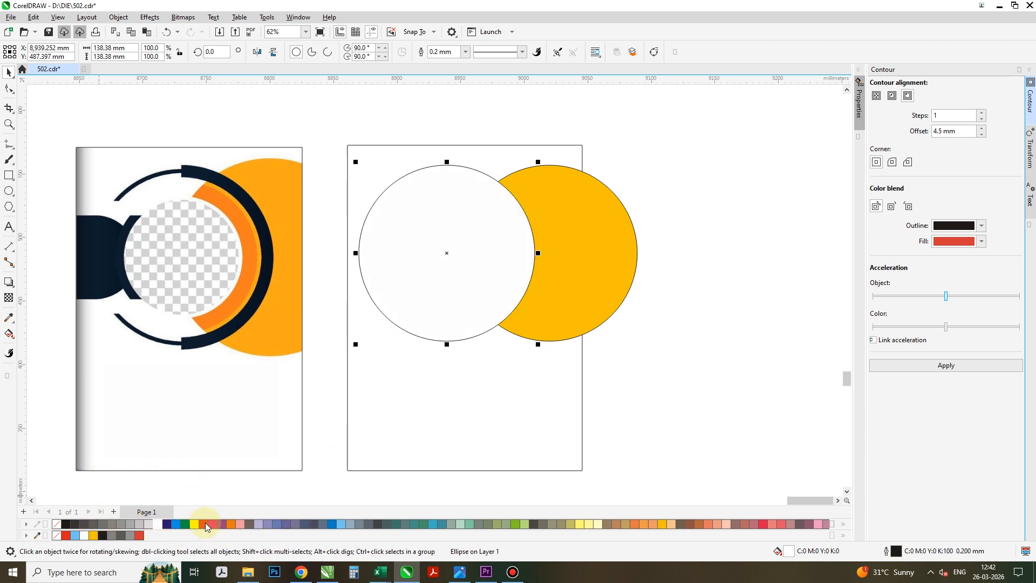
Set the left circle's outline to a dark navy with CMYK values 97, 95, 30, 17.
right_click(164, 524)
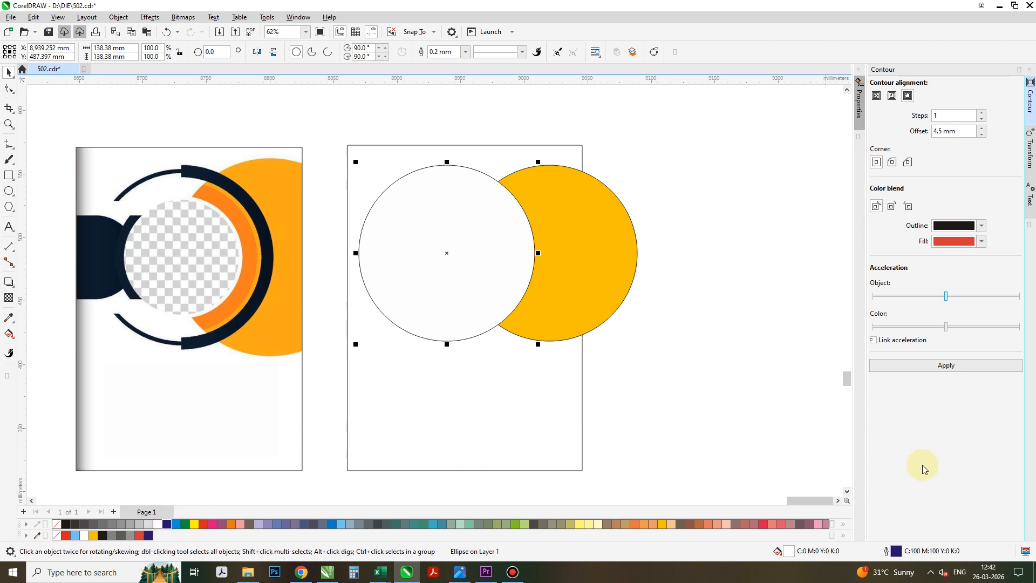
double_click(897, 554)
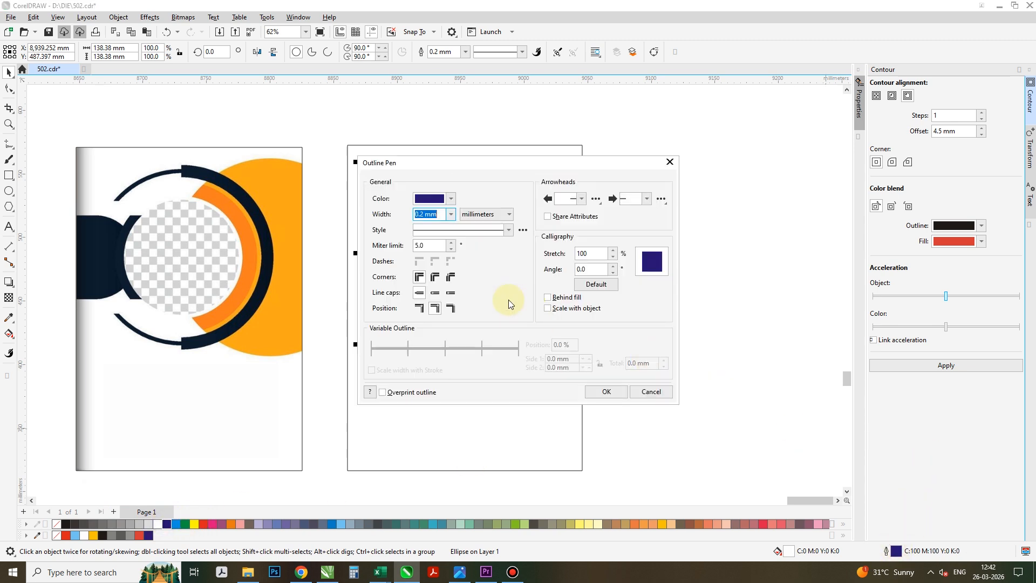
click(439, 199)
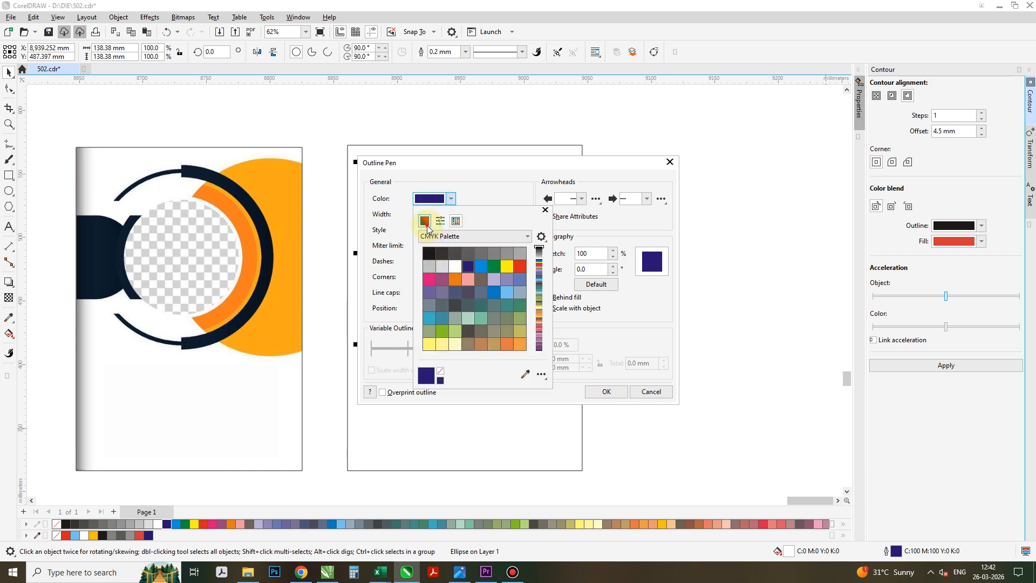
click(425, 222)
click(473, 305)
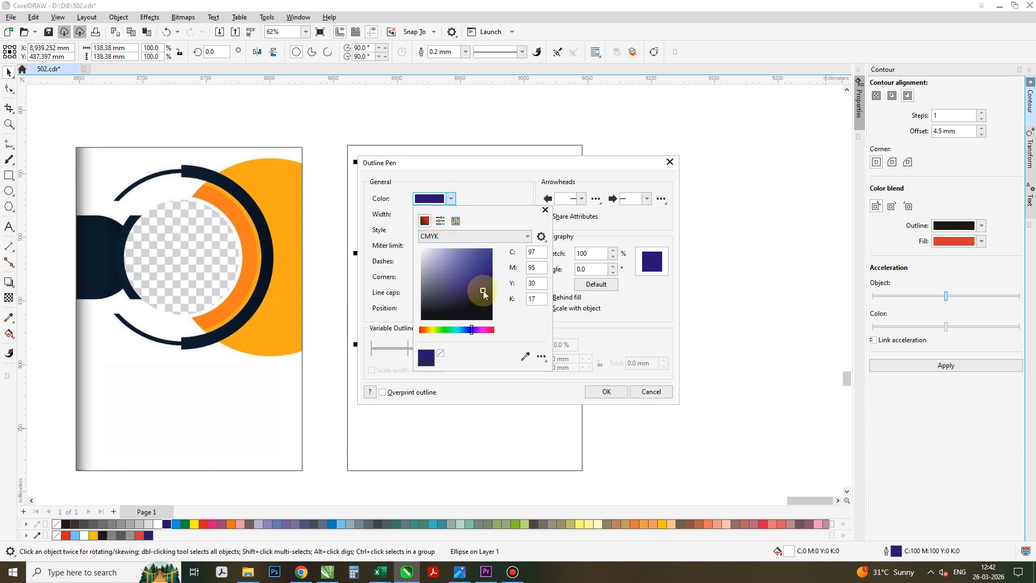
click(617, 393)
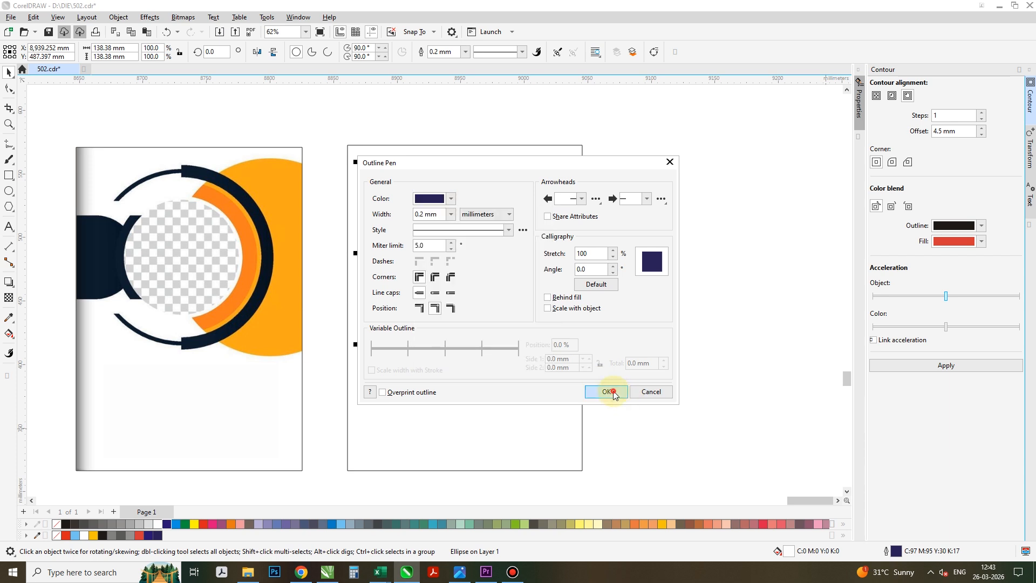
click(611, 392)
Set the left circle's outline width to 4.0 mm and remove its fill.
click(463, 52)
click(437, 130)
click(465, 52)
click(447, 161)
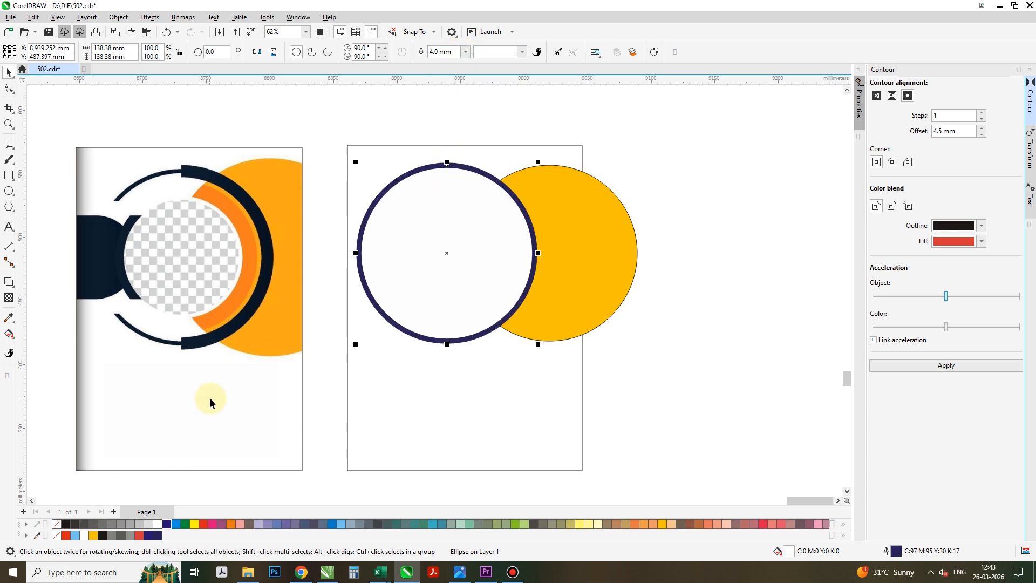
click(56, 526)
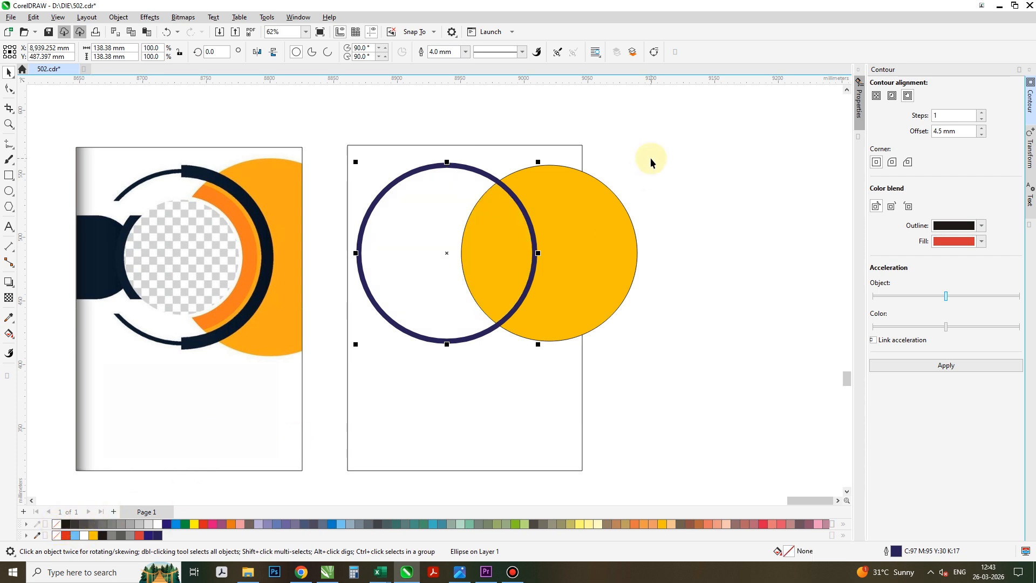
Copy and paste the navy ring in place and set the copy's outline width to 8 mm.
right_click(445, 195)
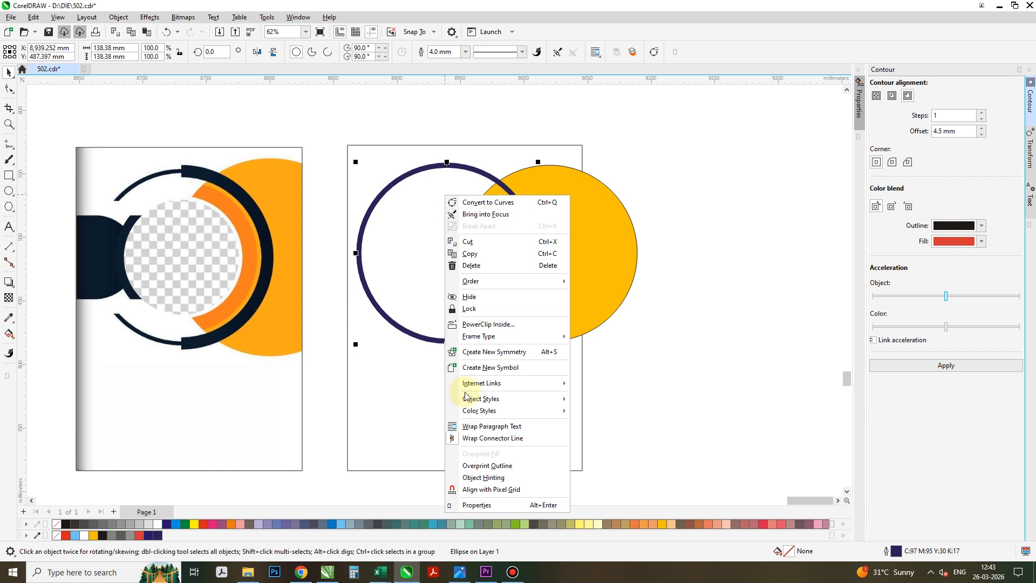
click(474, 253)
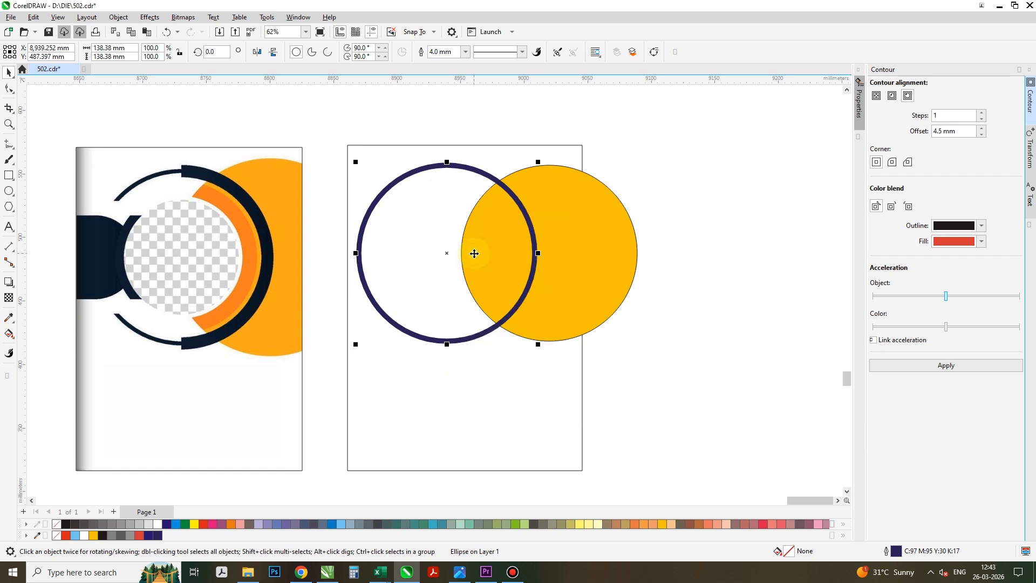
right_click(781, 182)
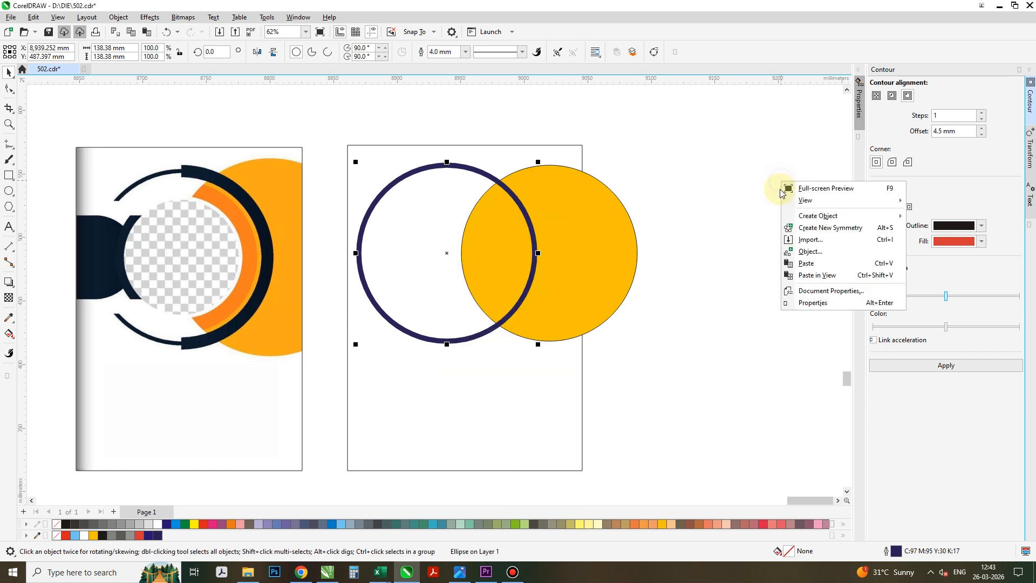
click(807, 267)
drag(456, 51, 401, 57)
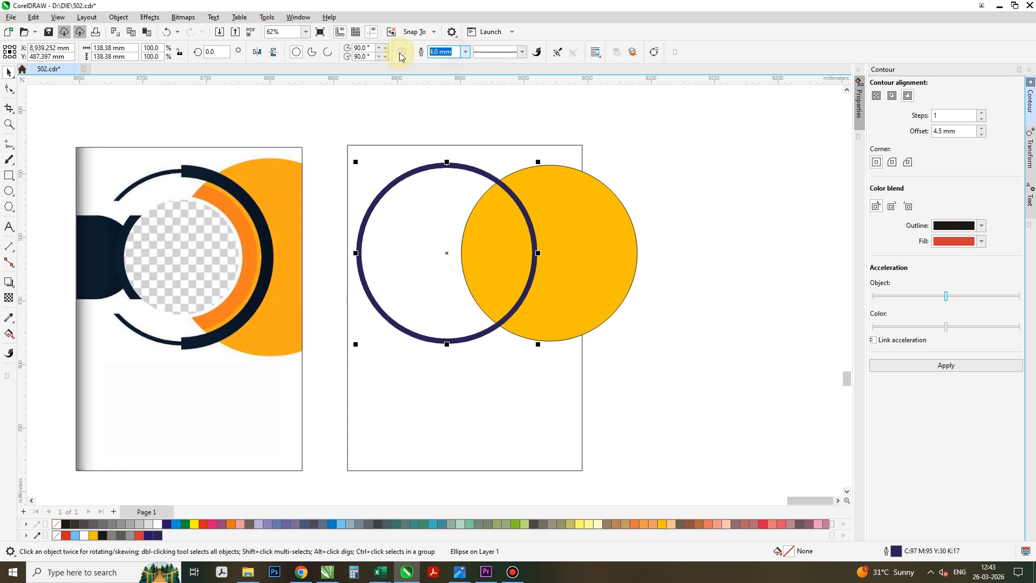
text(8)
key(Return)
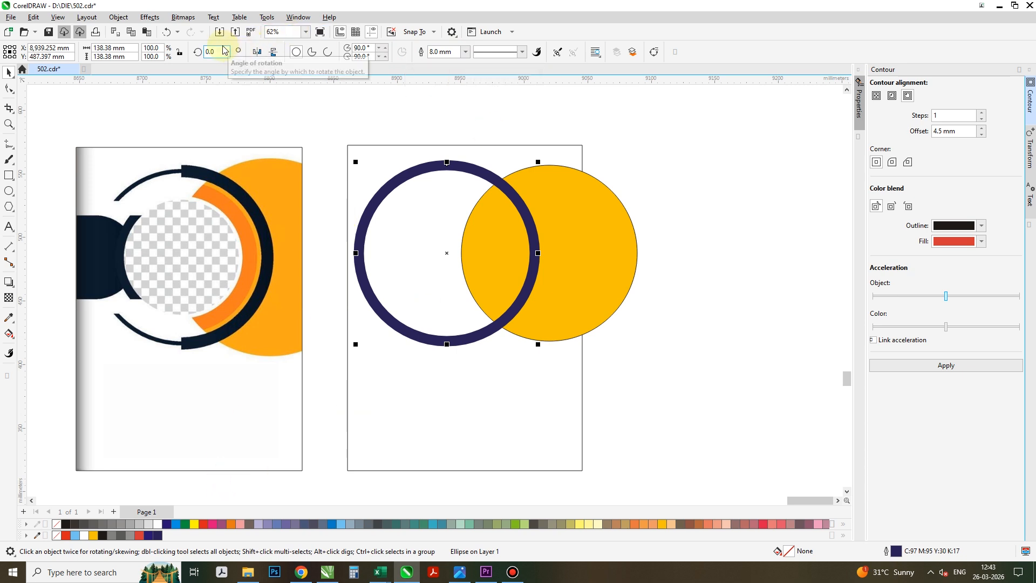
Color the 8 mm ring's outline red and convert the outline to an object.
right_click(202, 522)
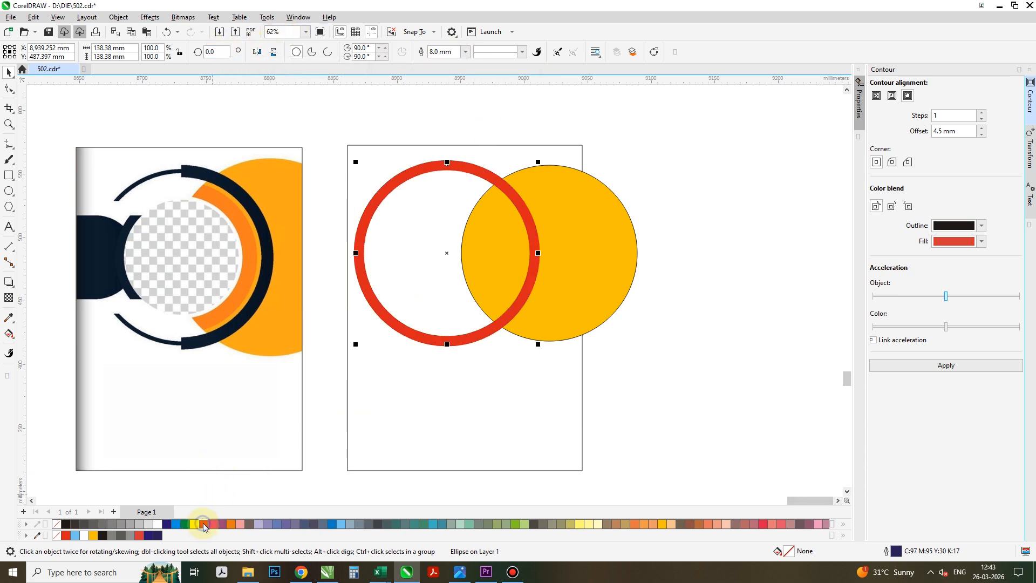
click(115, 17)
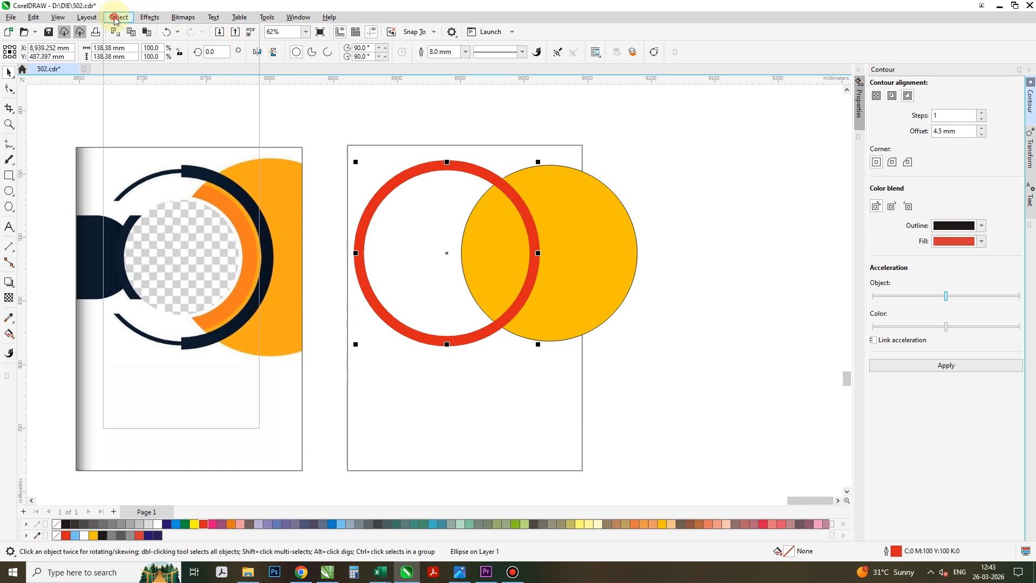
click(192, 319)
Draw a rectangle about 102 mm wide and 237 mm tall covering the left half of the red ring.
click(9, 175)
drag(317, 103, 447, 253)
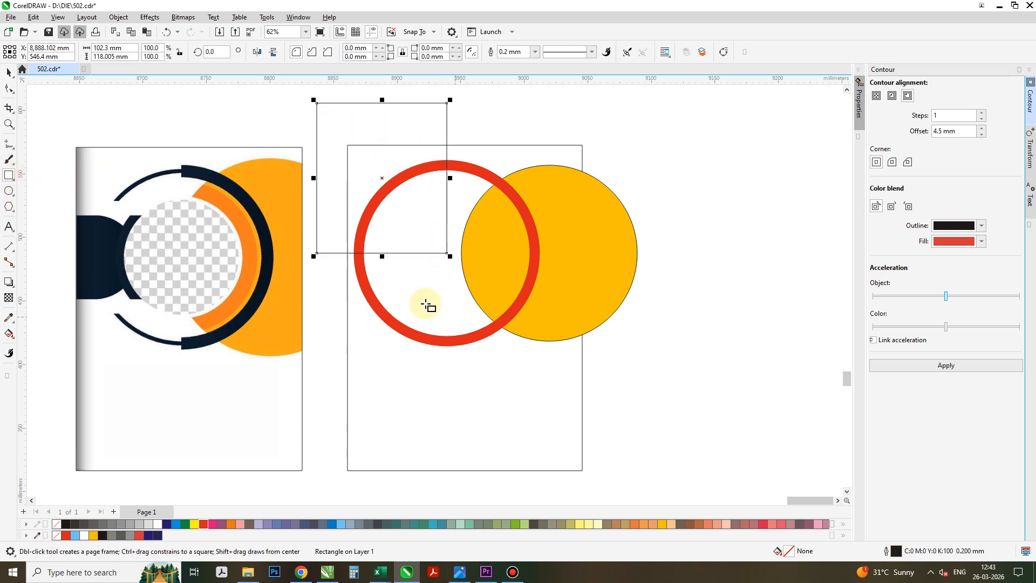
drag(382, 255, 383, 406)
Trim the left half off the red ring with the rectangle and delete the rectangle.
click(8, 75)
shift+click(464, 170)
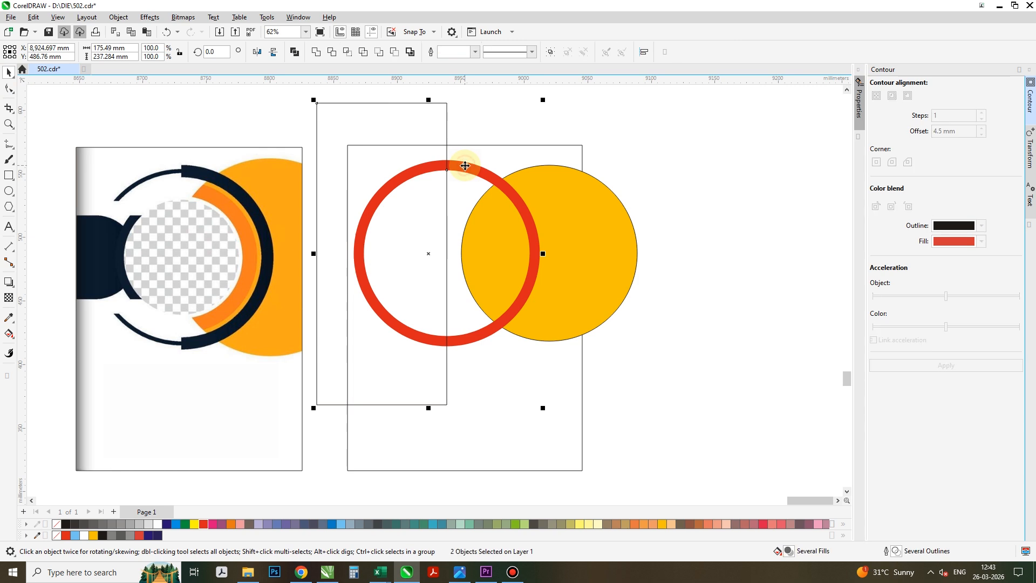
click(332, 52)
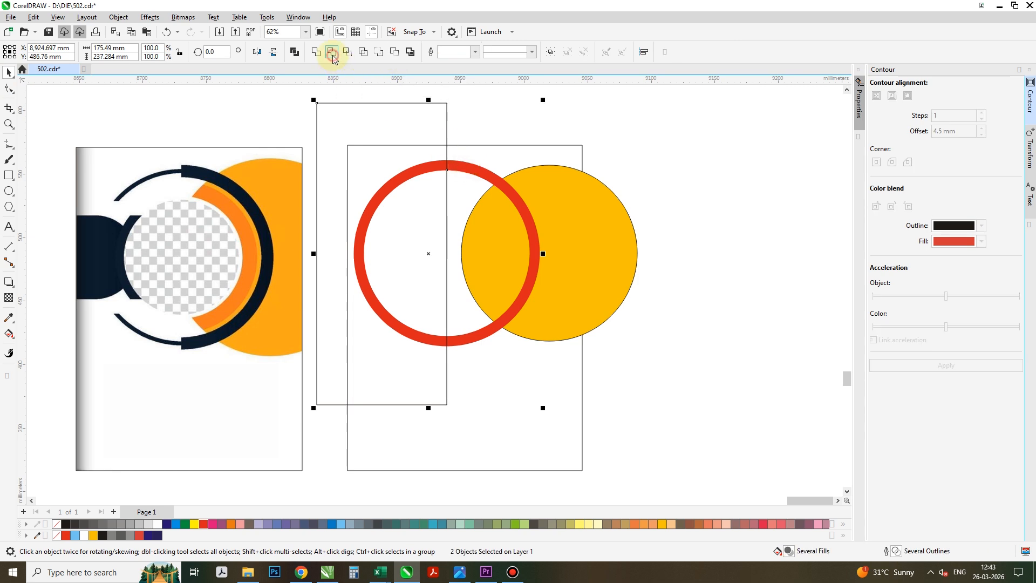
click(376, 113)
key(Delete)
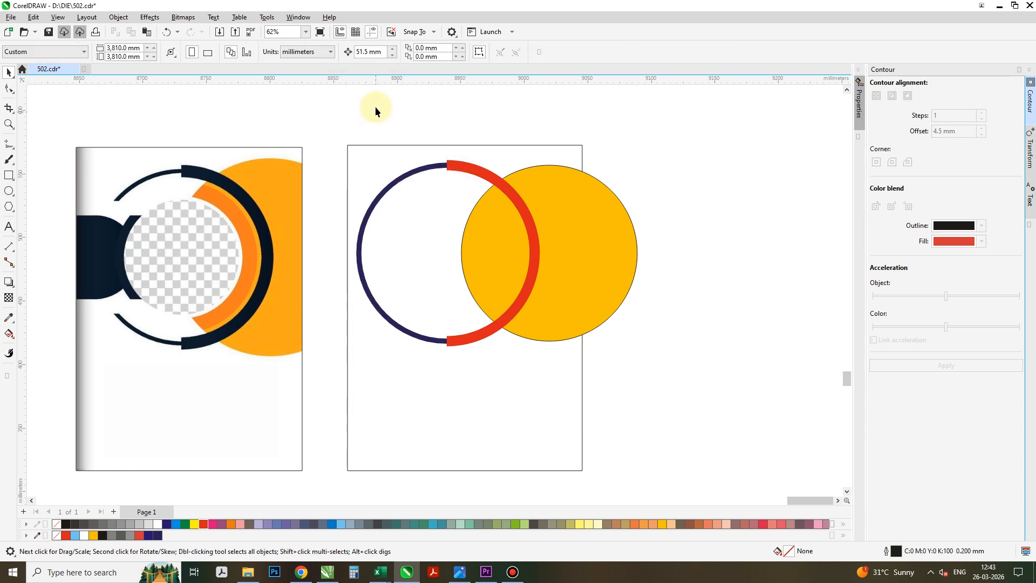
Sample the thin ring's navy color with the Color Eyedropper and apply it to the thick red half ring.
click(10, 318)
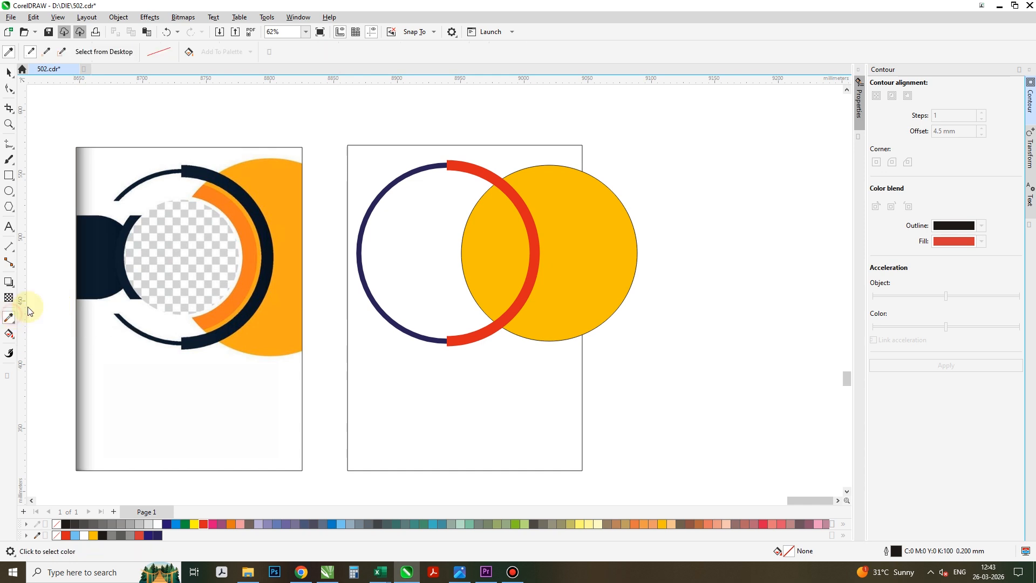
click(411, 168)
click(462, 166)
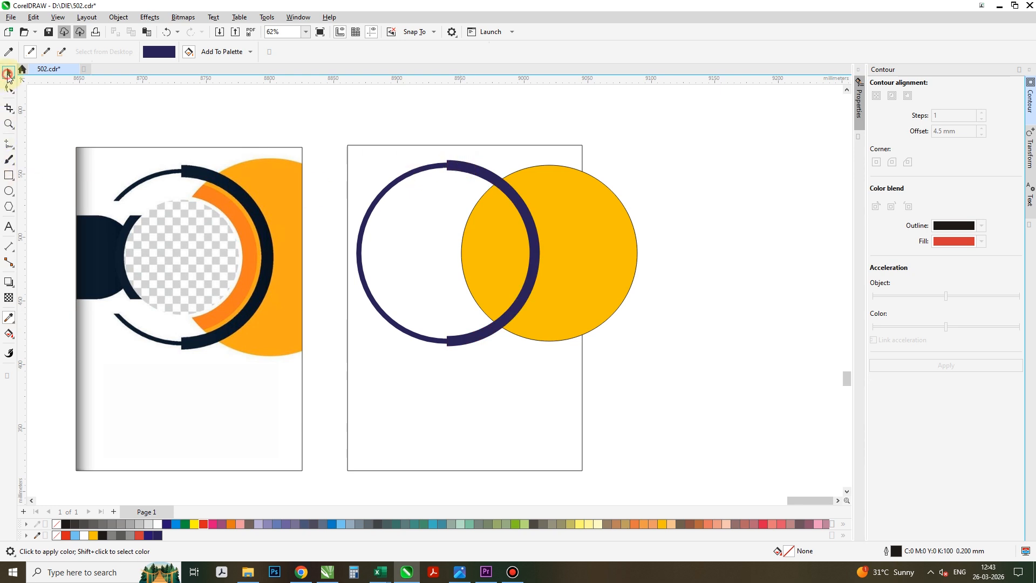
click(8, 71)
Make a concentric copy of the thin ring about 122 mm wide, filled with orange (C0 M60 Y100 K0) and without an outline.
click(417, 204)
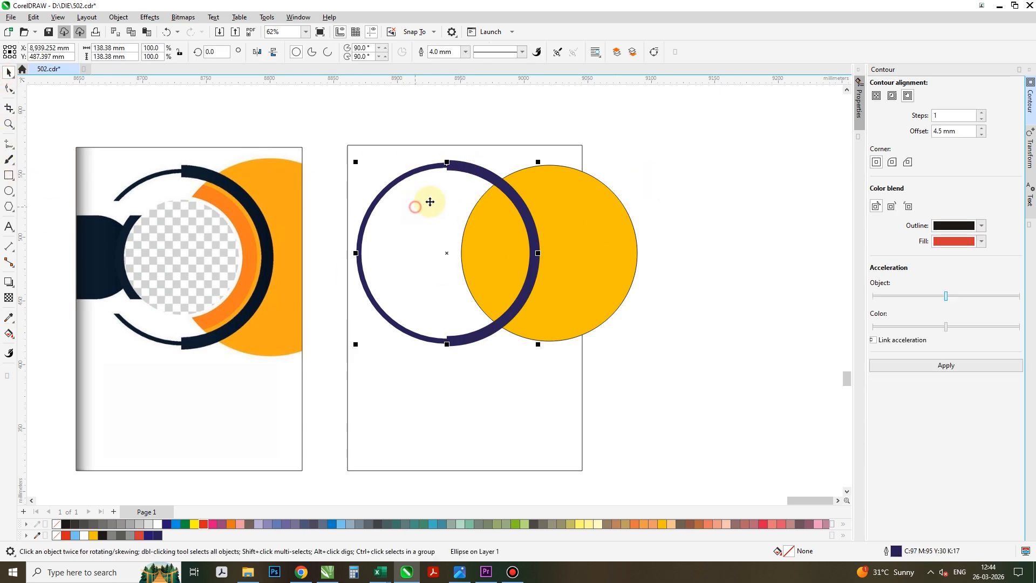
drag(538, 162, 554, 175)
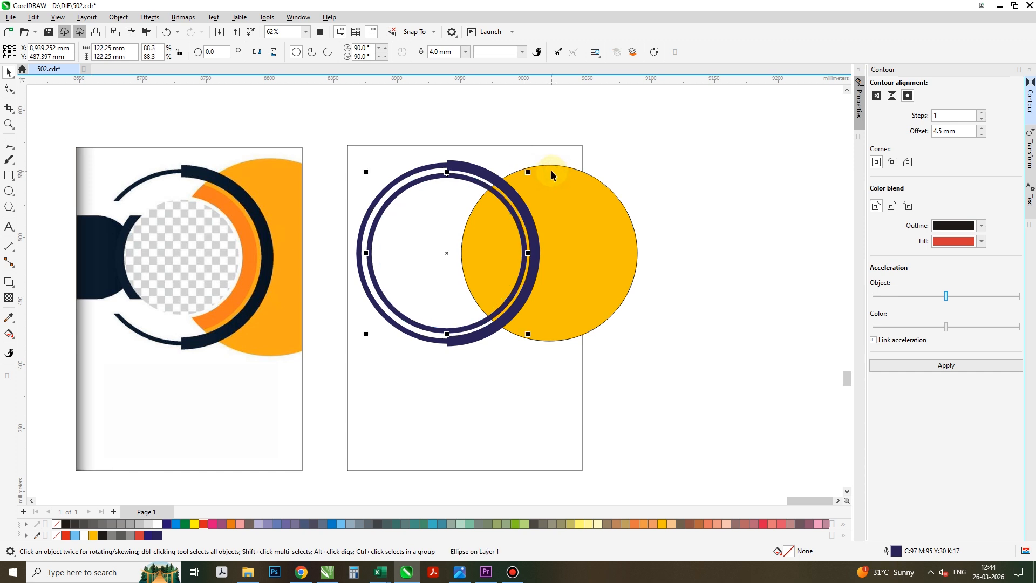
click(232, 523)
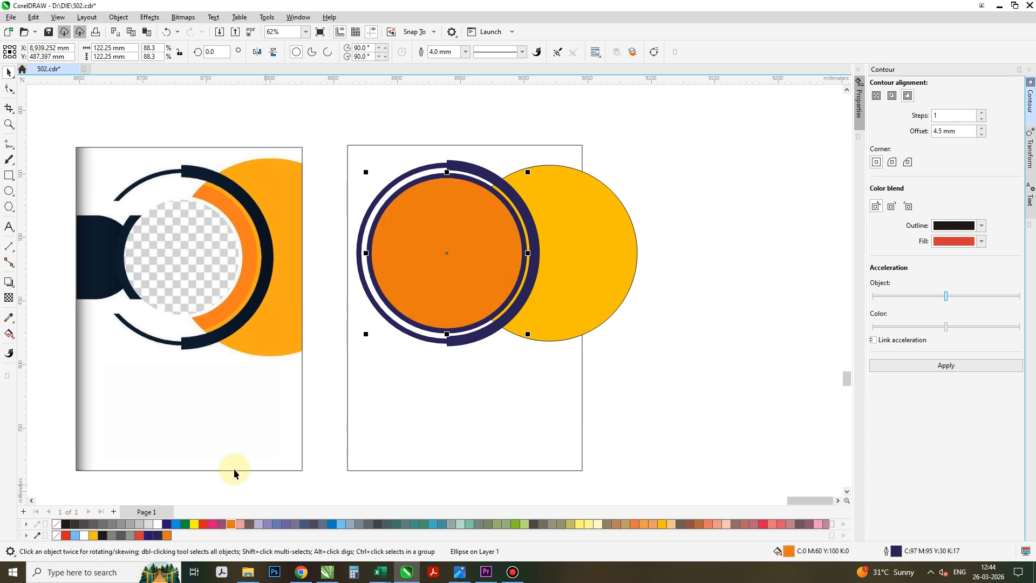
right_click(56, 524)
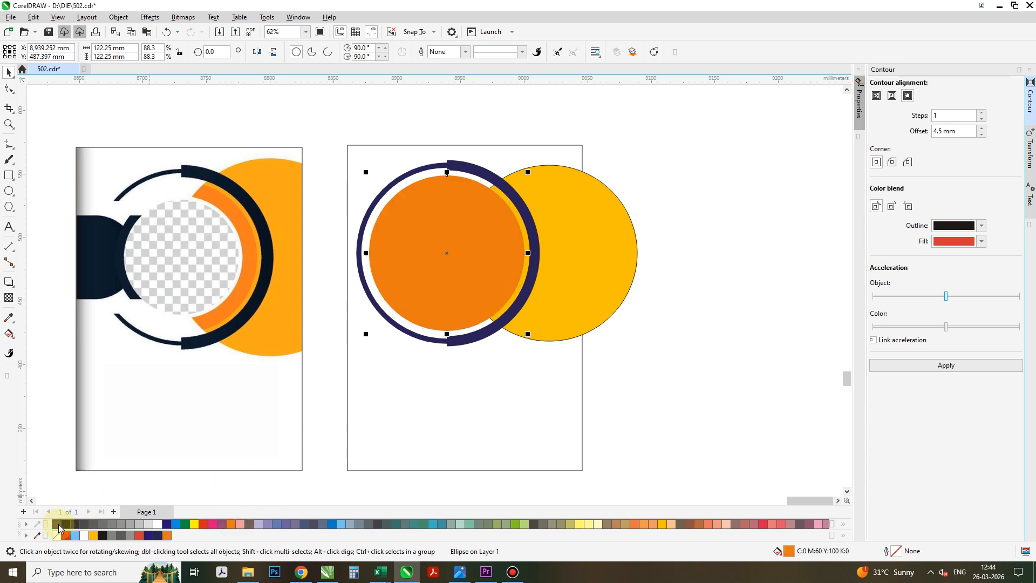
PowerClip the orange circle inside the amber circle and remove the amber circle's outline.
right_click(424, 262)
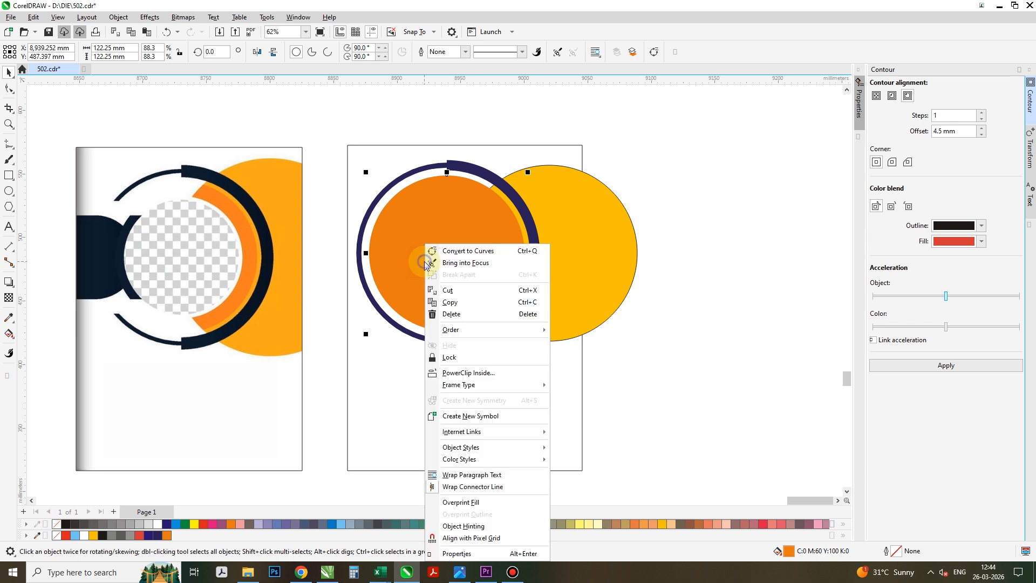
click(470, 374)
click(560, 266)
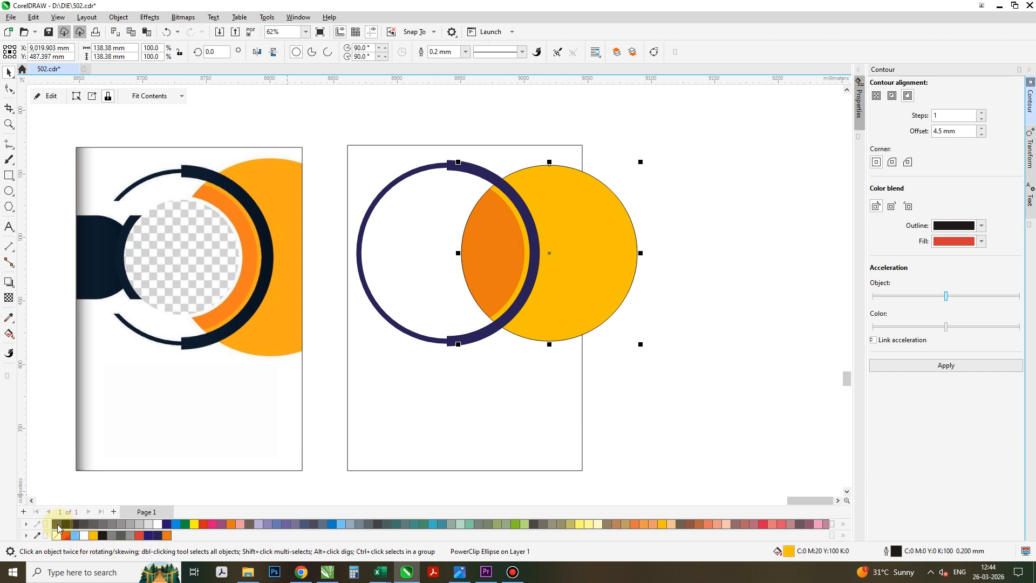
click(705, 341)
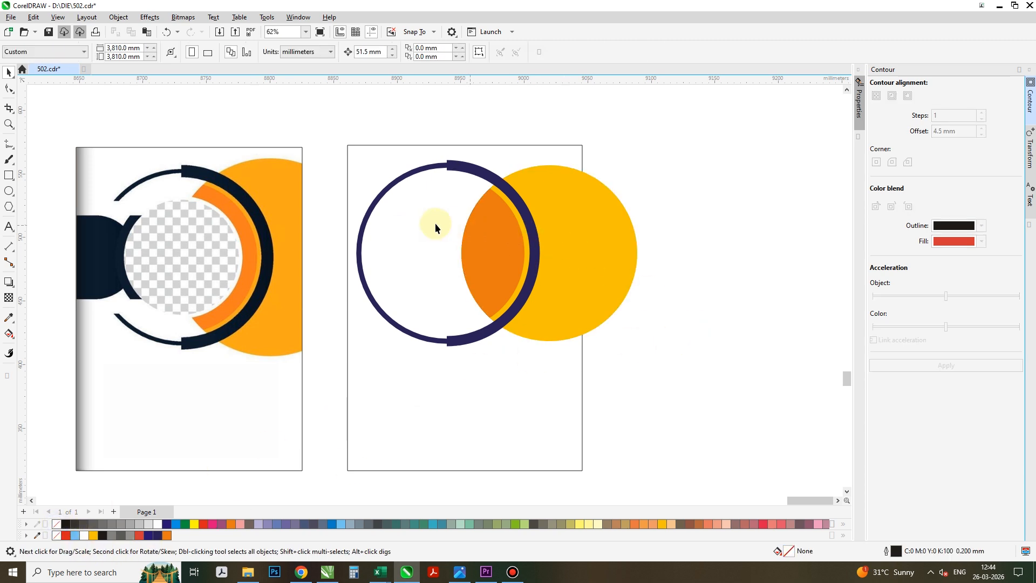
Make a concentric copy of the thin navy ring about 94 mm wide and color its outline white.
click(415, 229)
drag(538, 162, 554, 188)
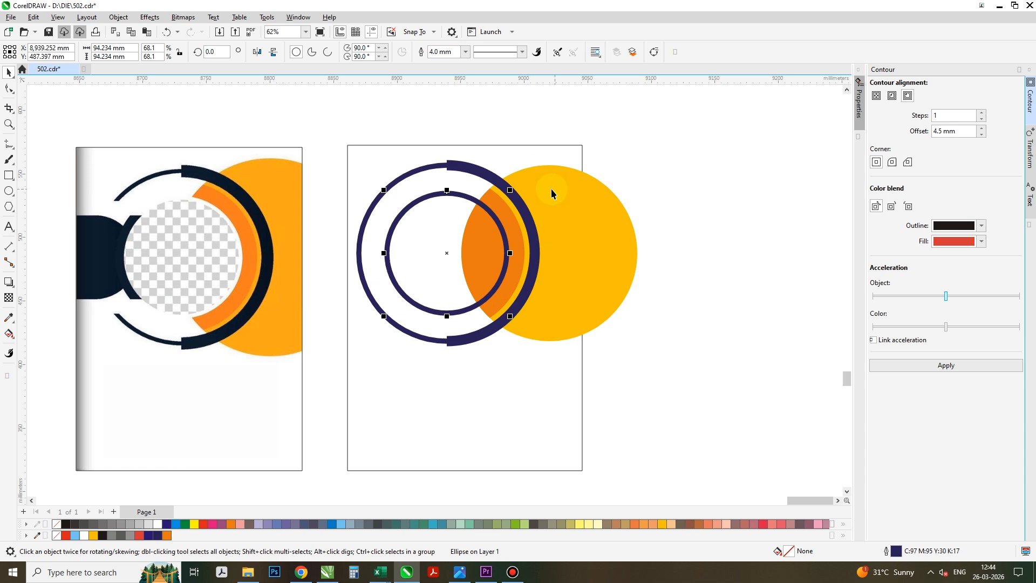
right_click(159, 526)
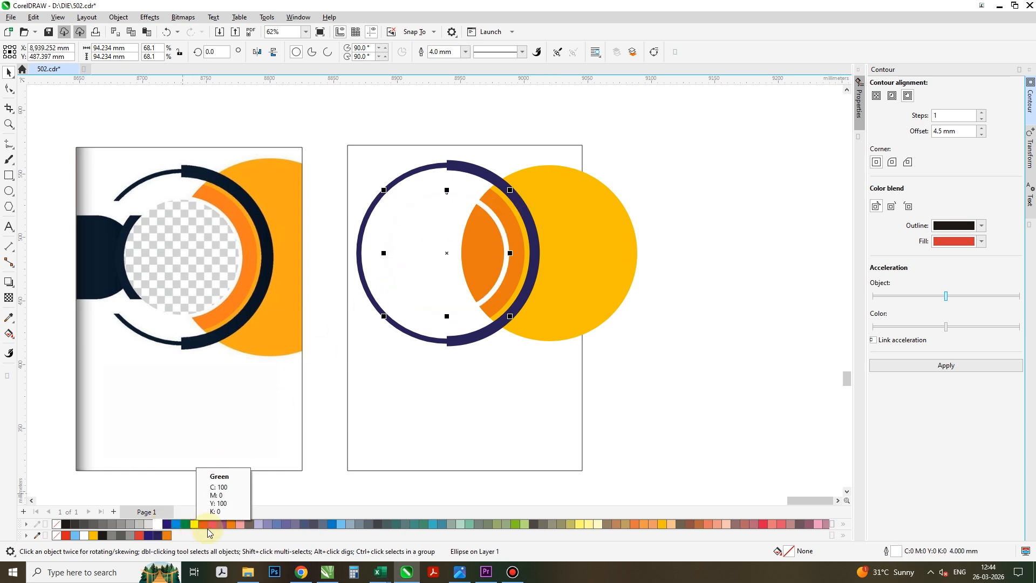
Fill the inner white-outlined circle with pale yellow (C0 M0 Y20 K0) and make a concentric copy about 114 mm wide.
click(157, 524)
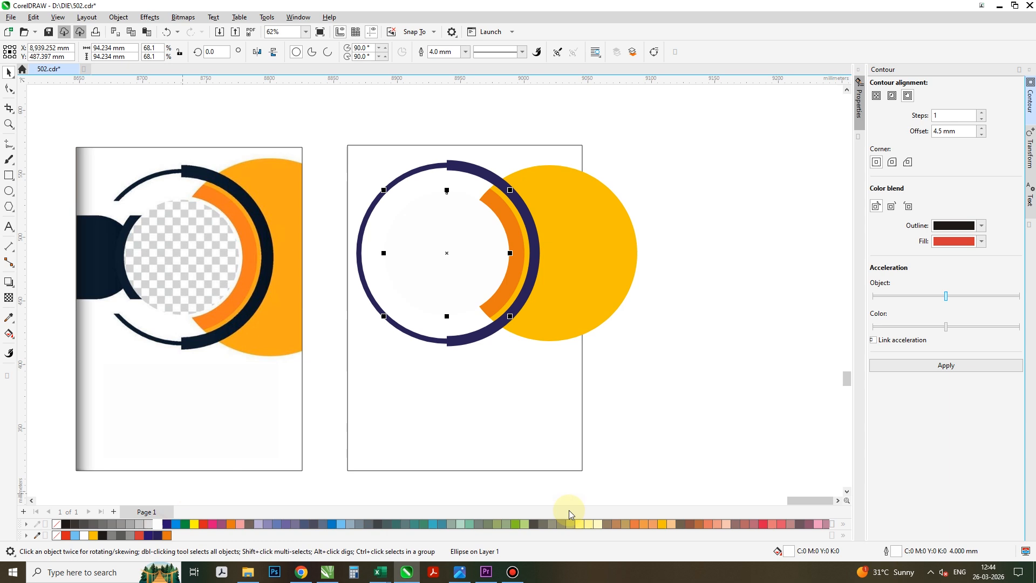
click(599, 524)
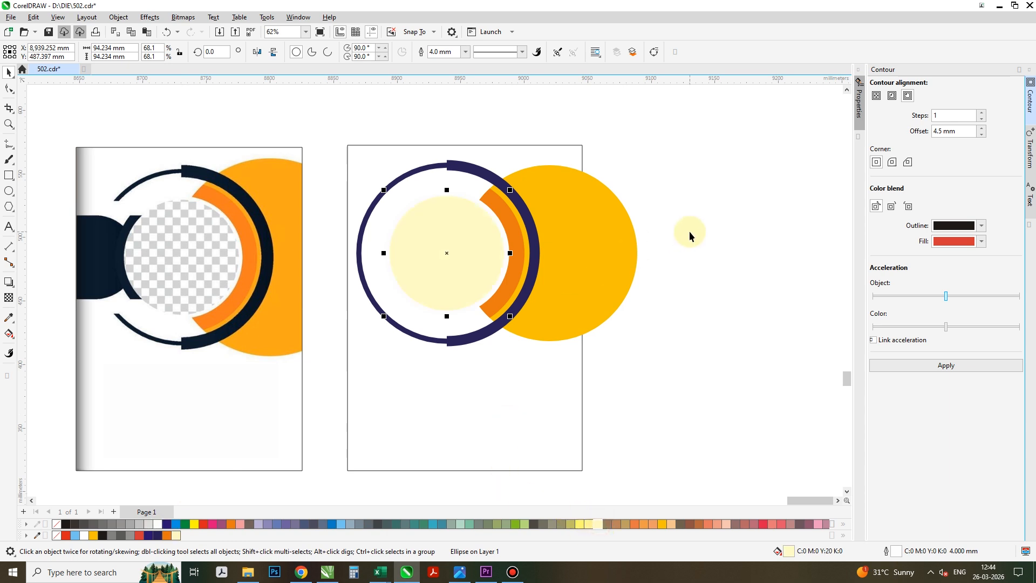
drag(513, 190, 526, 178)
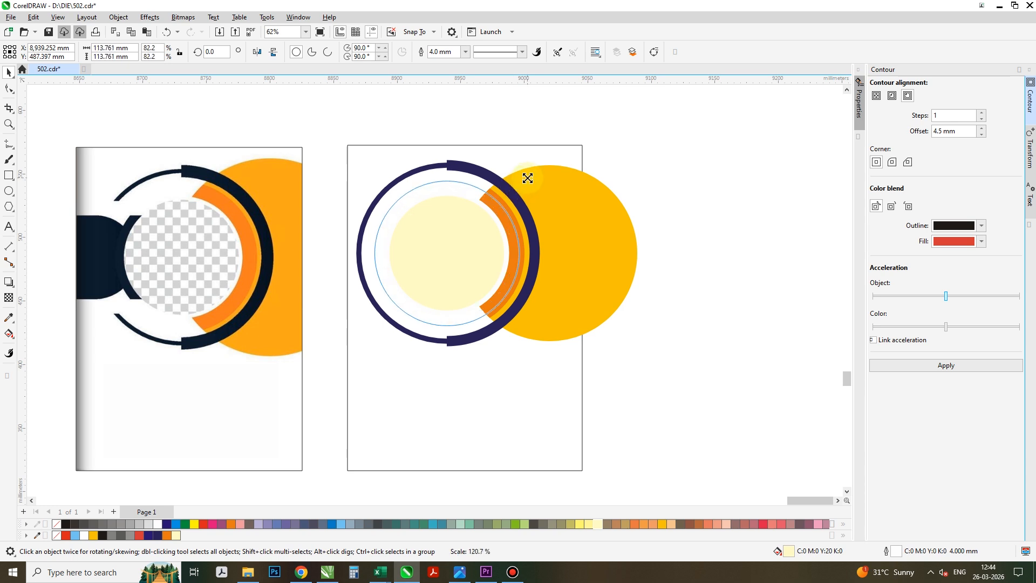
drag(527, 180, 526, 177)
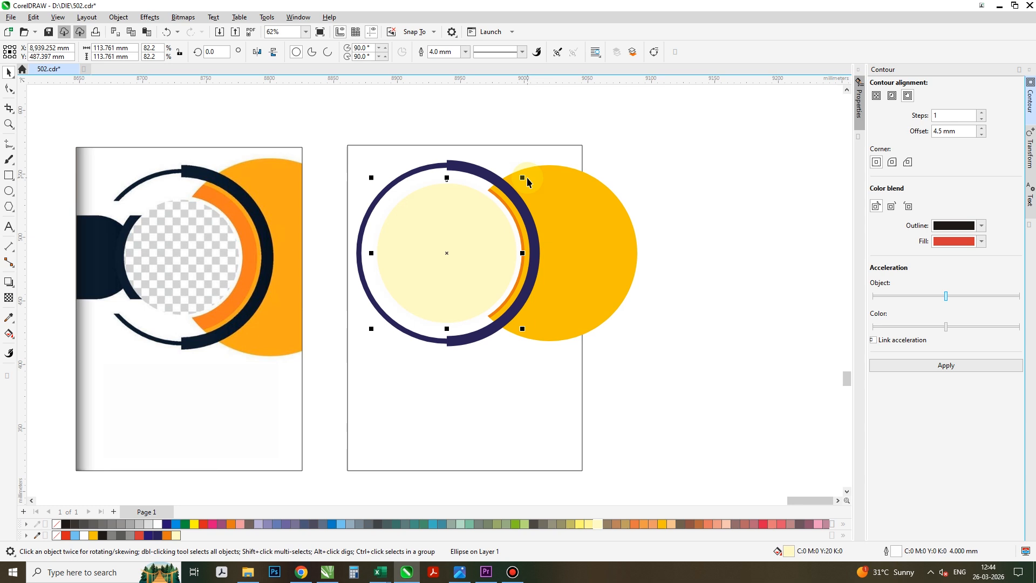
Move the larger pale yellow circle back one in the stacking order, behind the smaller pale yellow circle.
right_click(447, 247)
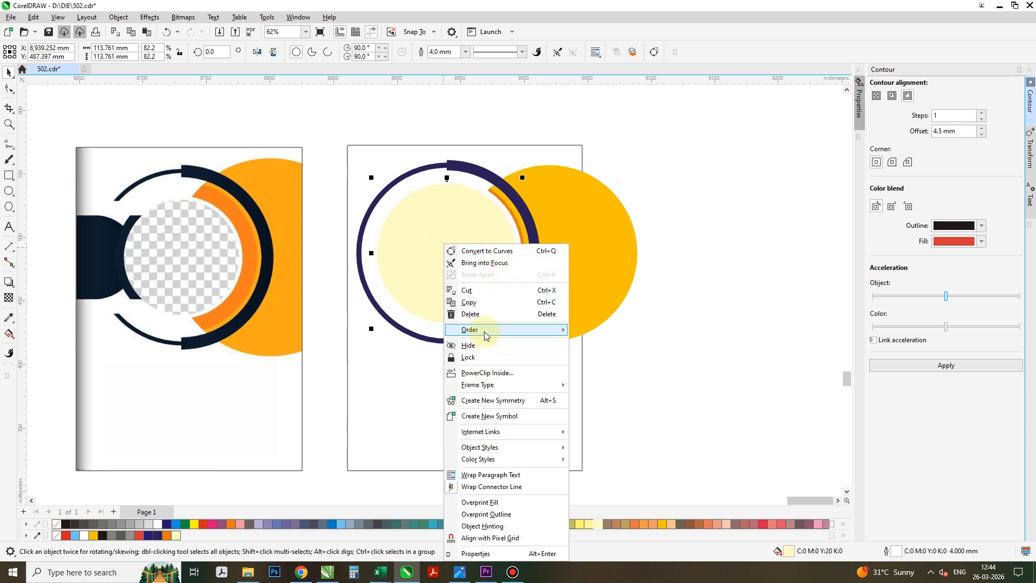
mouse_move(483, 330)
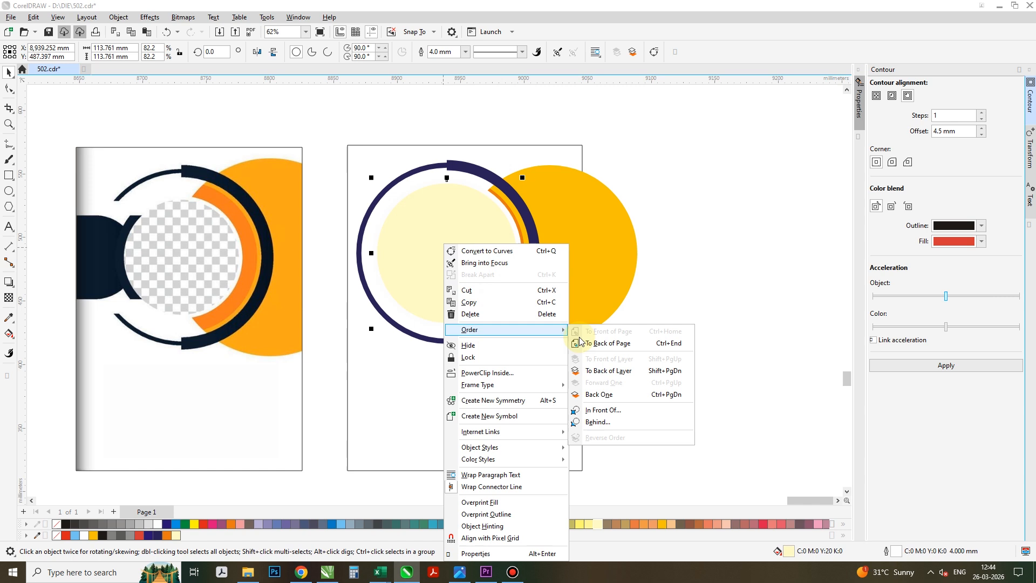
click(654, 395)
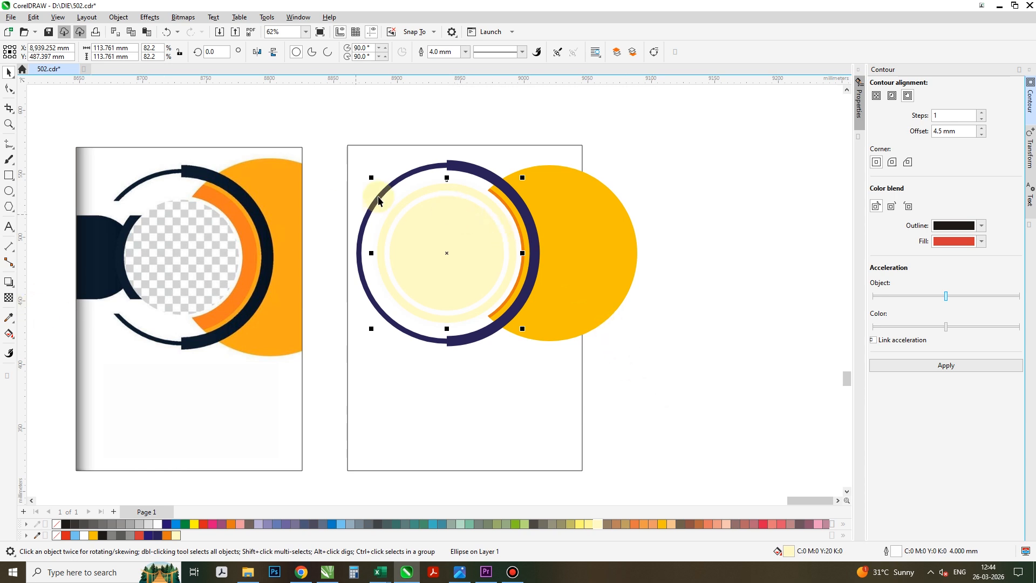
Sample the ring's navy with the Color Eyedropper, fill the larger pale yellow circle with it and remove that circle's outline.
click(8, 317)
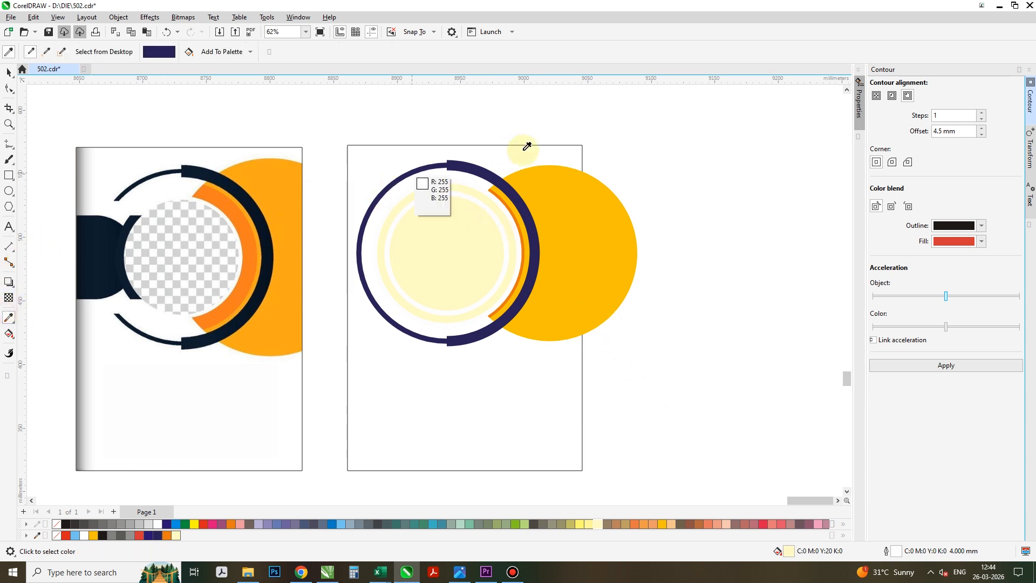
click(472, 159)
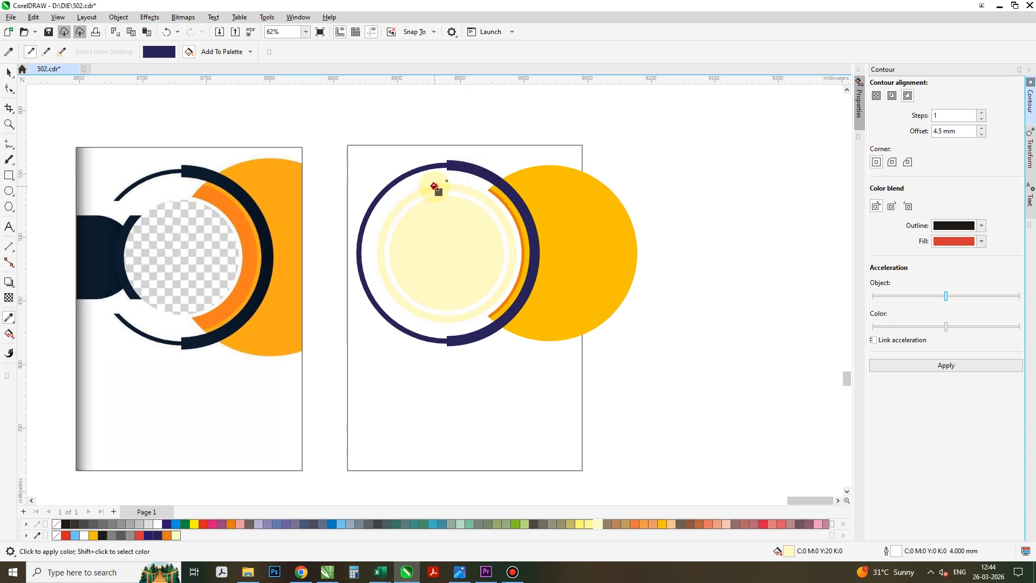
click(435, 187)
click(441, 186)
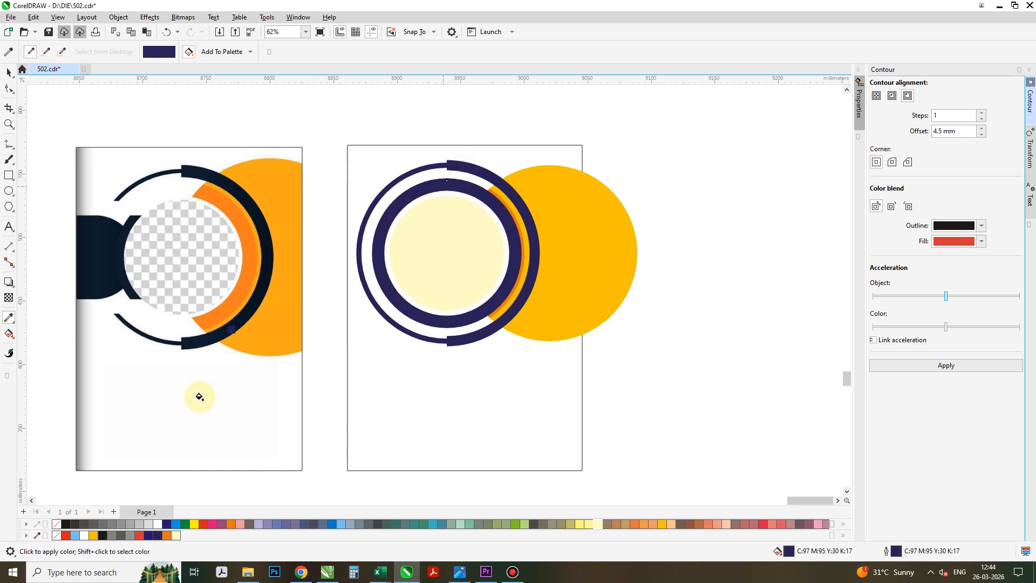
click(8, 72)
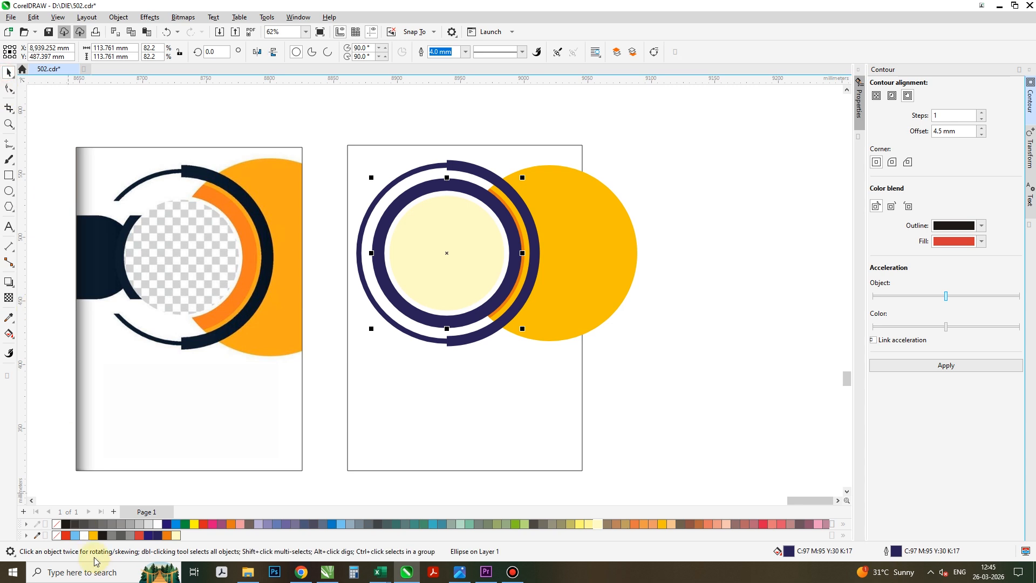
right_click(57, 524)
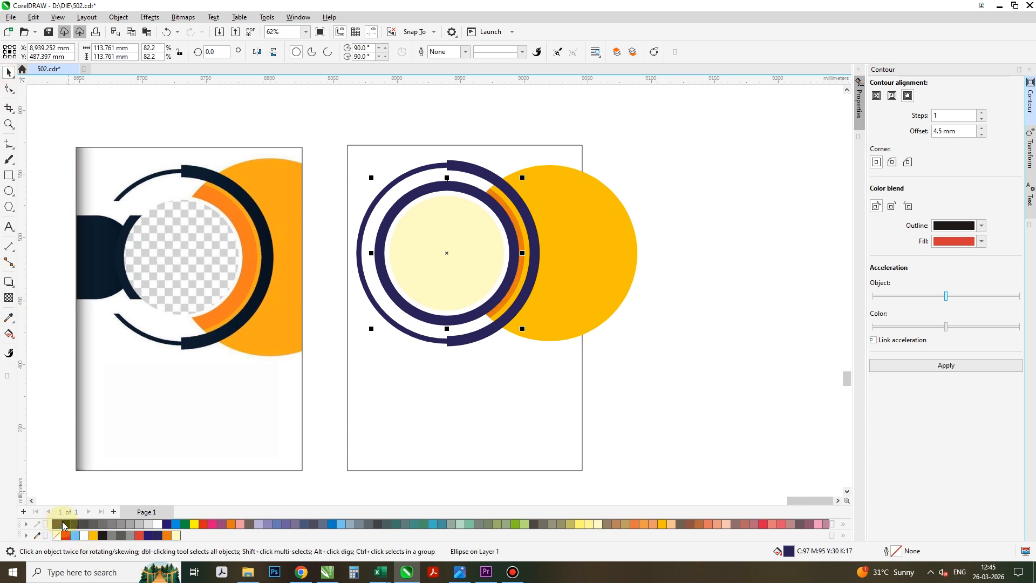
click(751, 336)
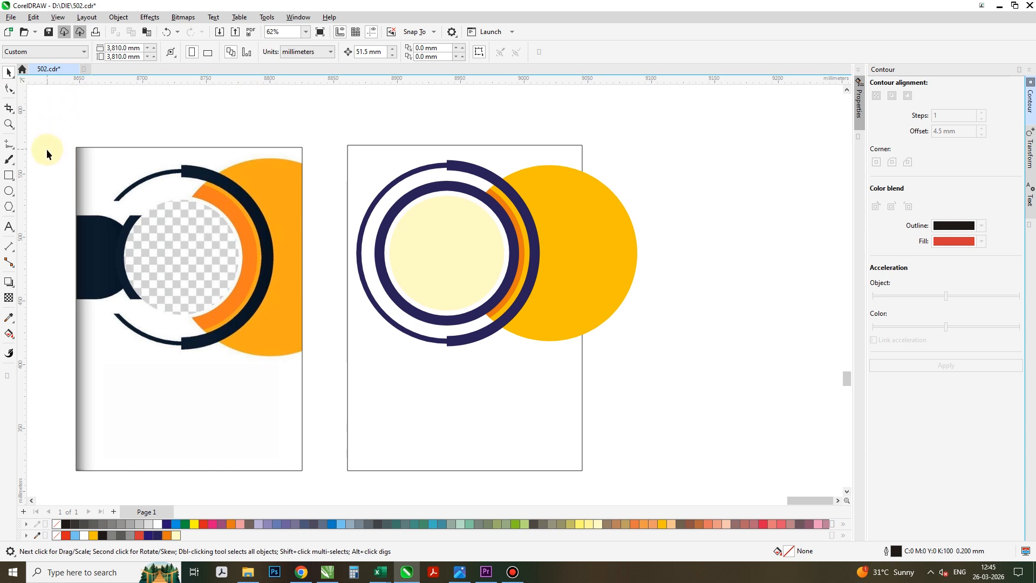
Draw a rectangle about 224 by 86 mm across the middle of the circles and intersect it with the navy circle.
click(9, 175)
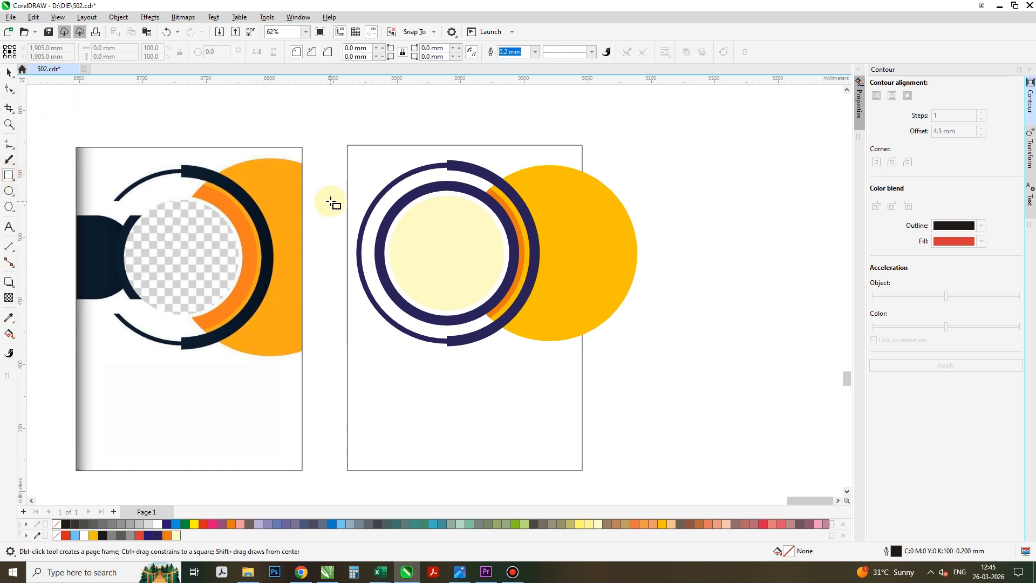
drag(308, 199, 596, 311)
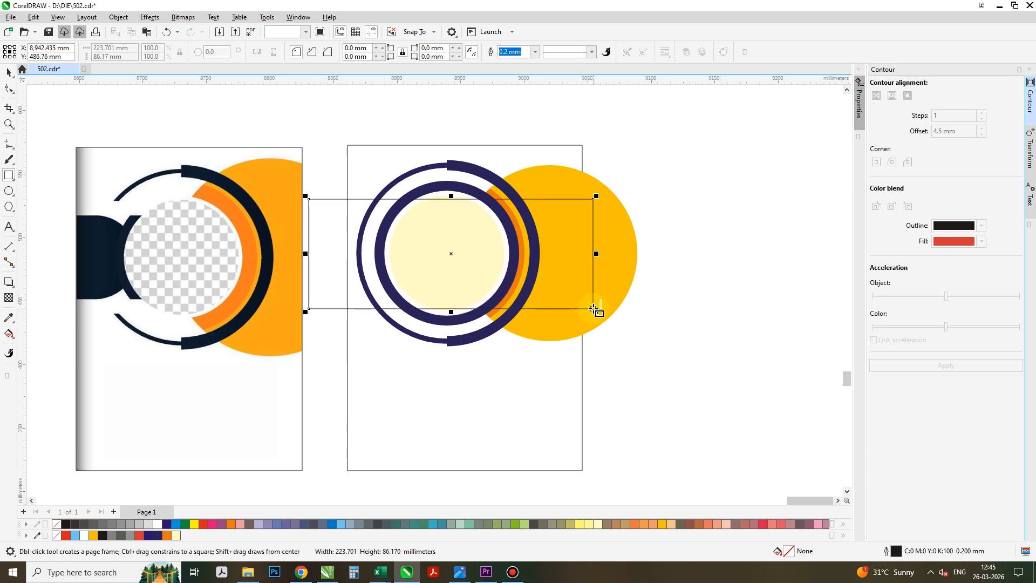
key(space)
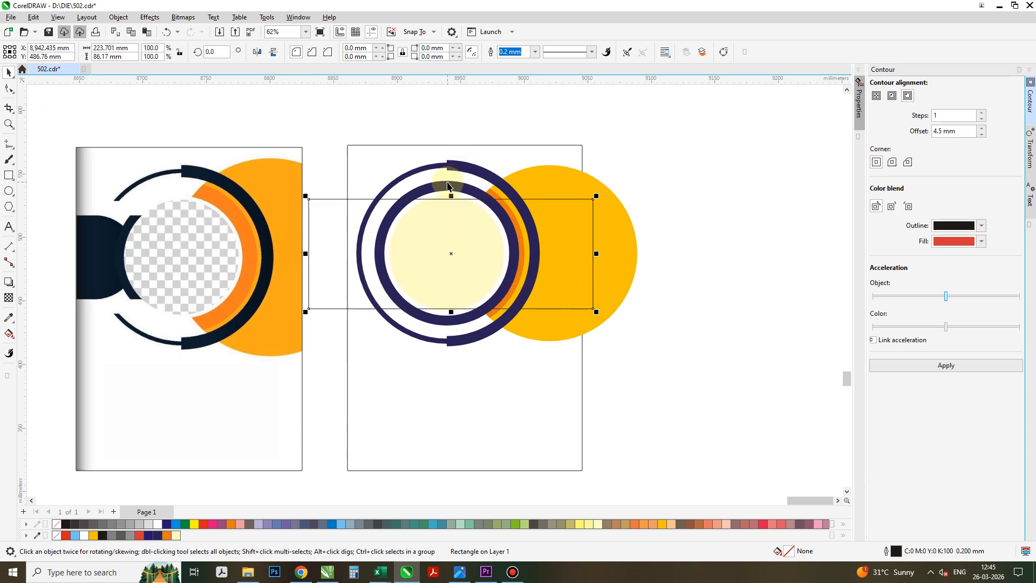
shift+click(448, 182)
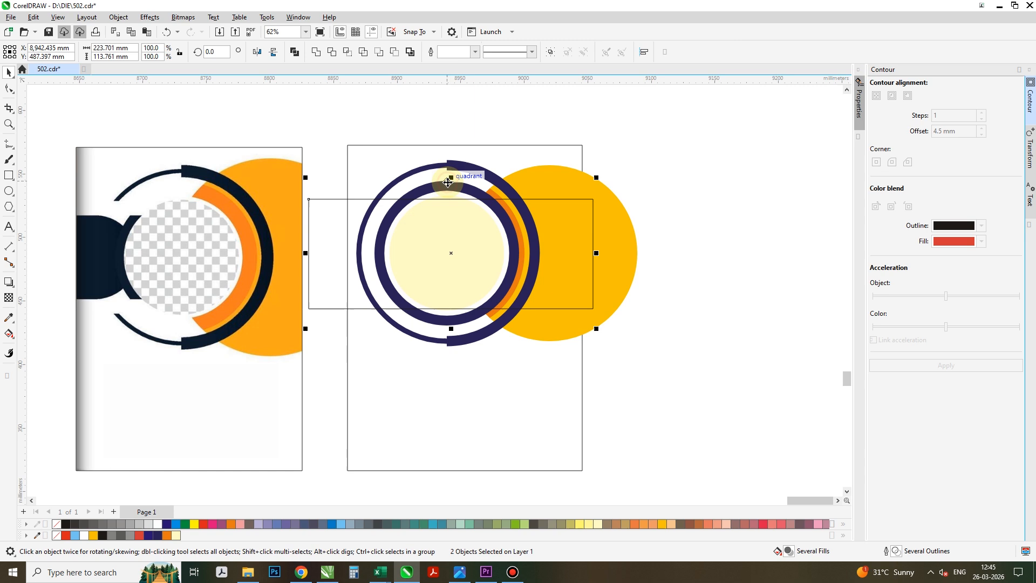
click(351, 54)
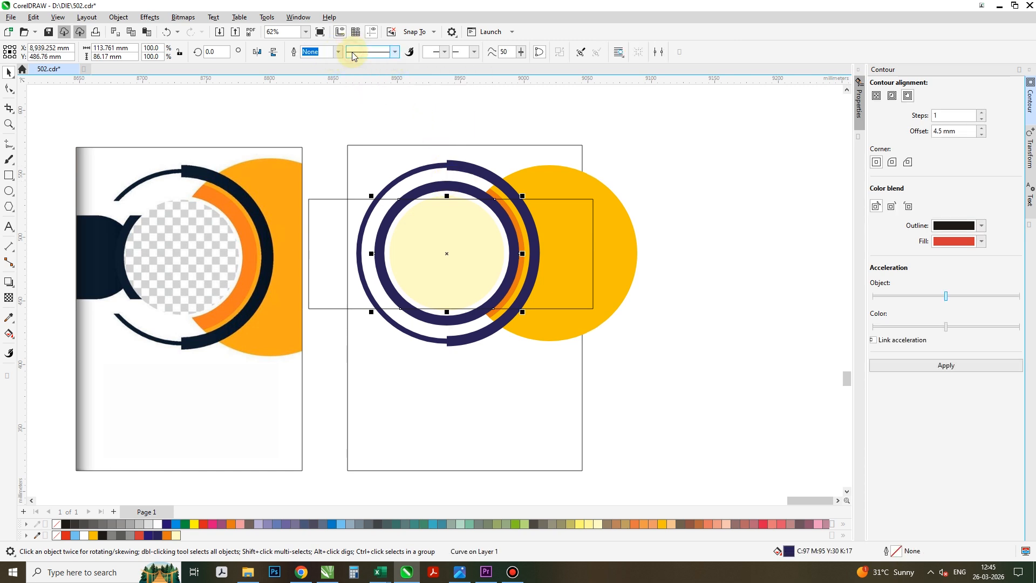
Move the original full navy circle aside and delete it together with the wide helper rectangle, keeping the intersected shape.
click(451, 184)
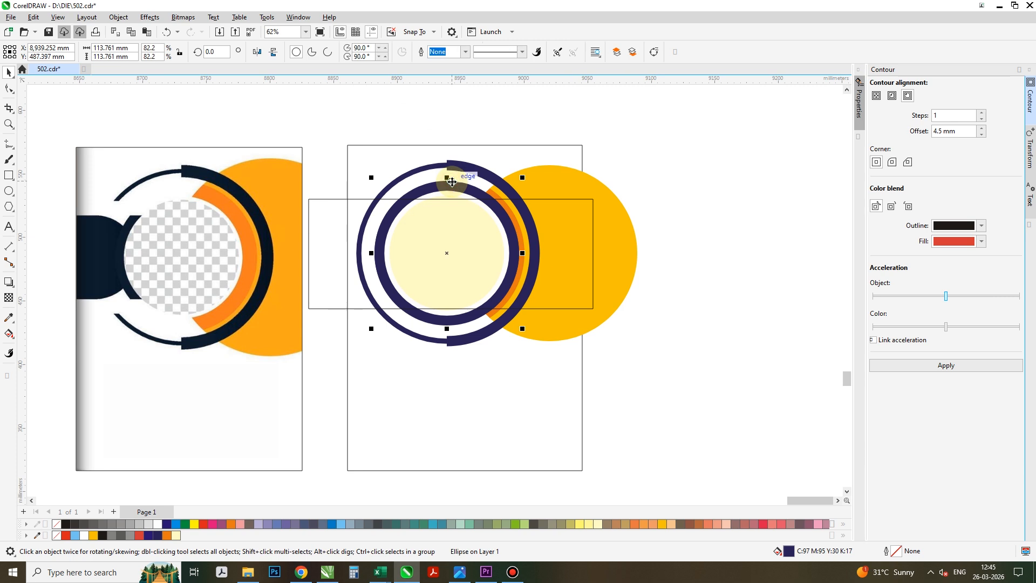
drag(451, 184, 803, 166)
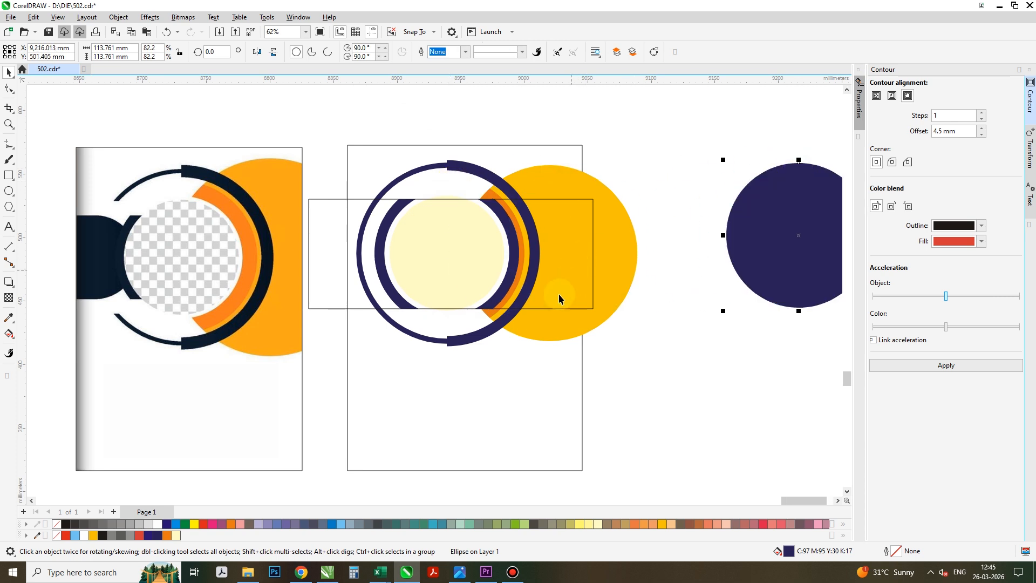
key(Delete)
click(557, 298)
key(Delete)
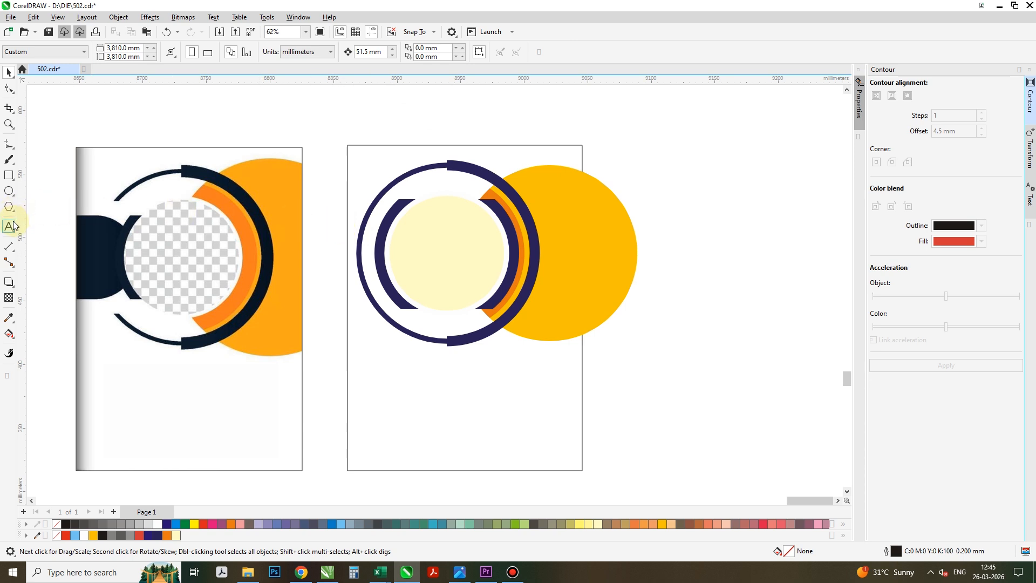
Draw a rectangle about 121 by 103 mm over the left part of the rings and center it vertically on the thin ring.
click(8, 175)
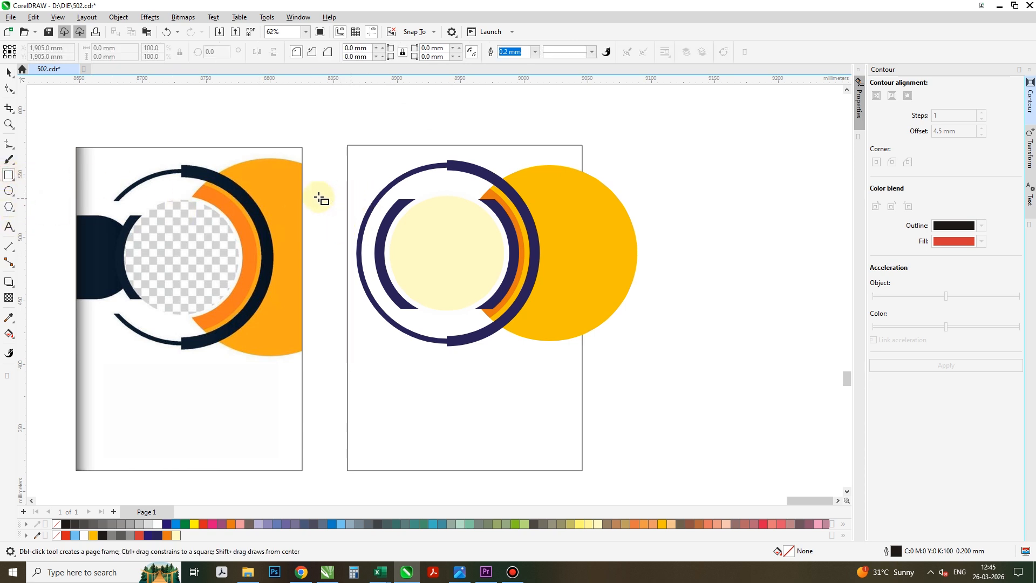
drag(315, 196, 468, 327)
key(space)
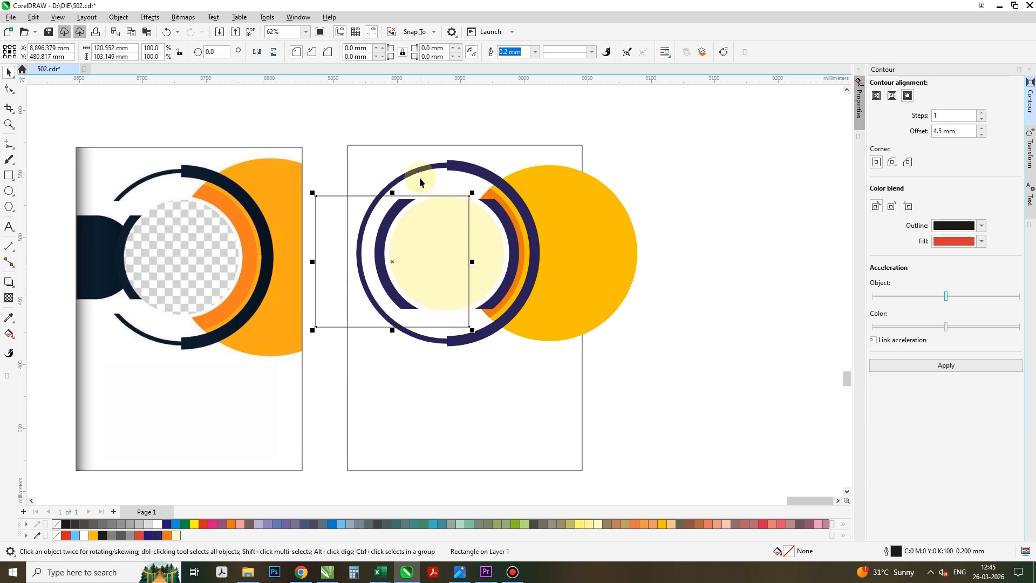
shift+click(419, 177)
key(e)
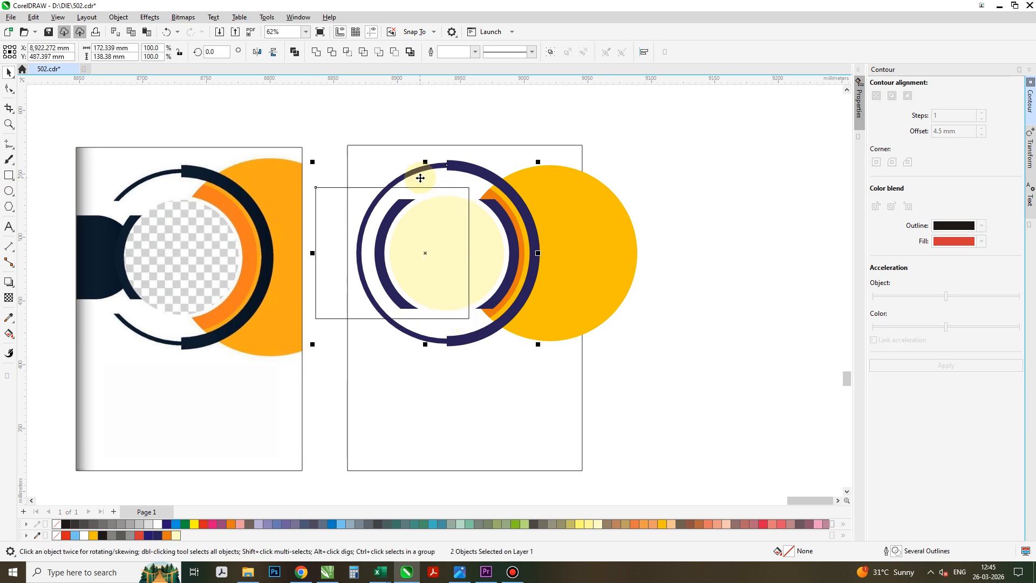
click(334, 155)
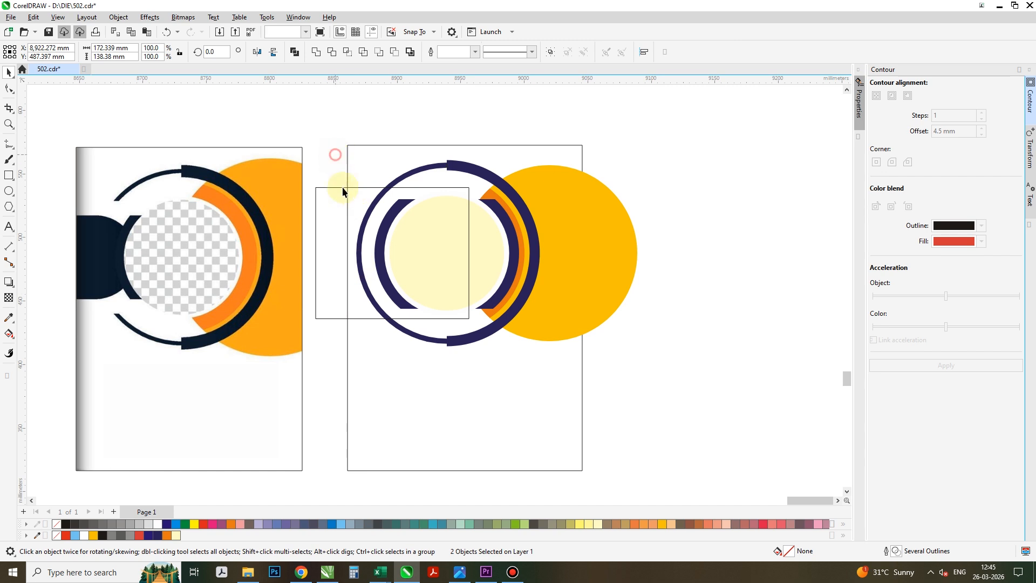
Fill the rectangle over the left part of the rings with white and remove its outline.
click(332, 243)
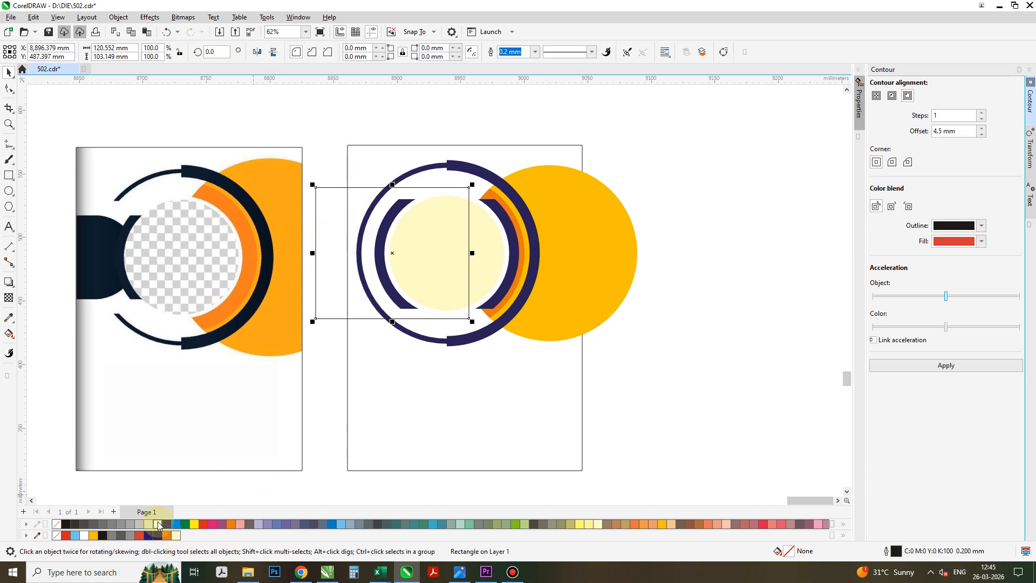
click(159, 524)
right_click(58, 526)
Send the white rectangle, the thin navy ring and the page frame together to the back of the layer.
shift+click(419, 162)
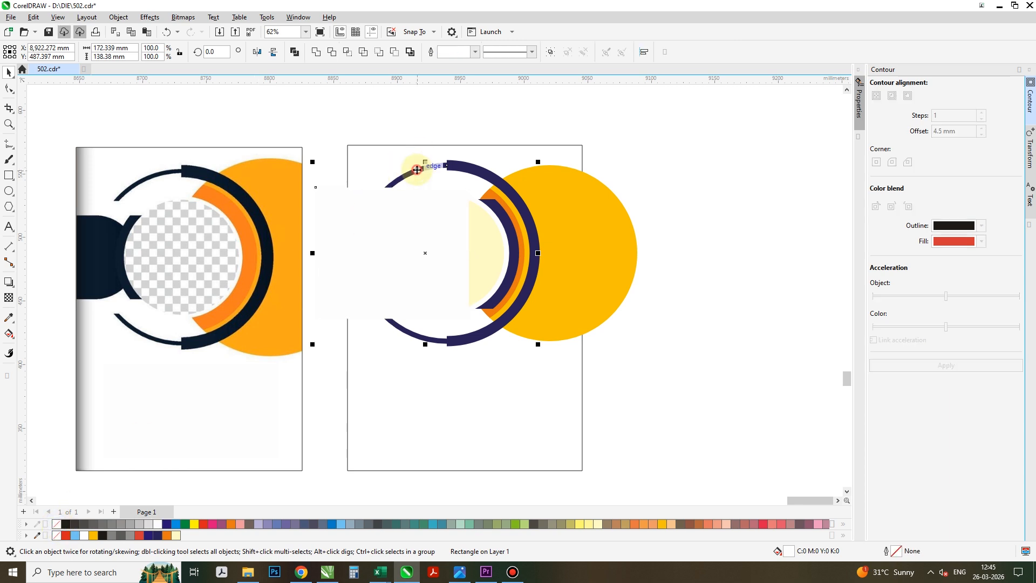
right_click(394, 154)
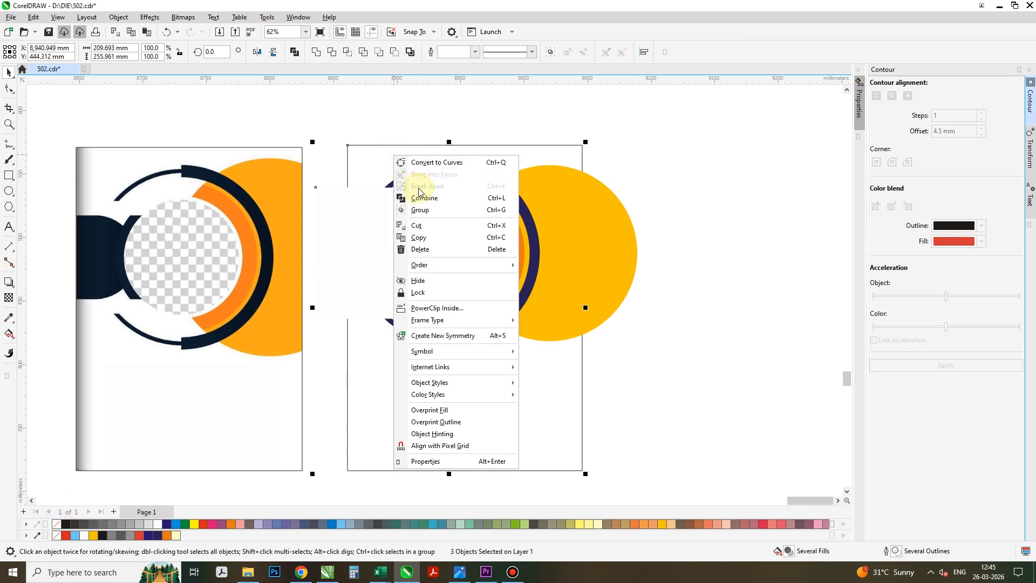
mouse_move(431, 269)
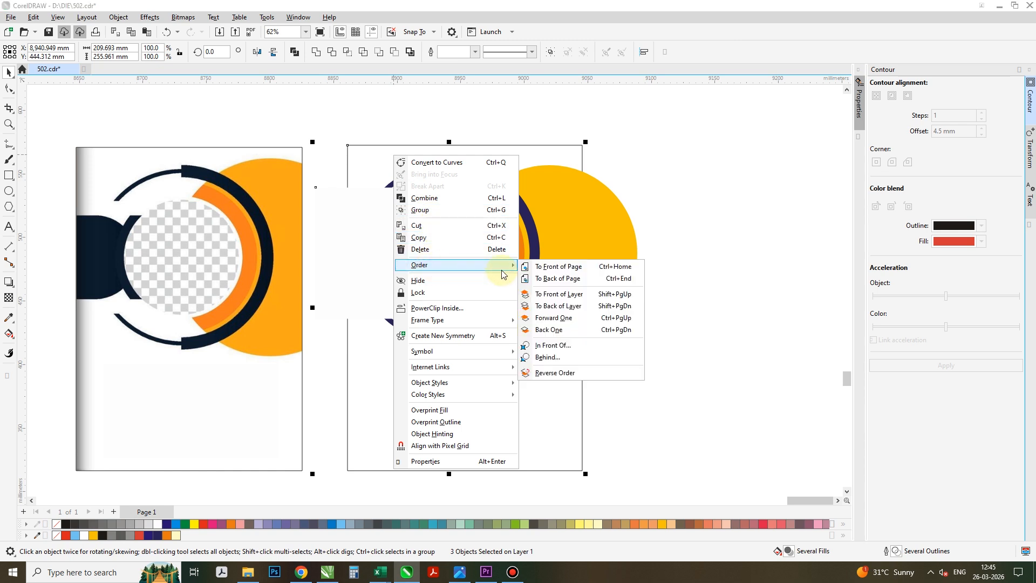
click(587, 307)
click(701, 257)
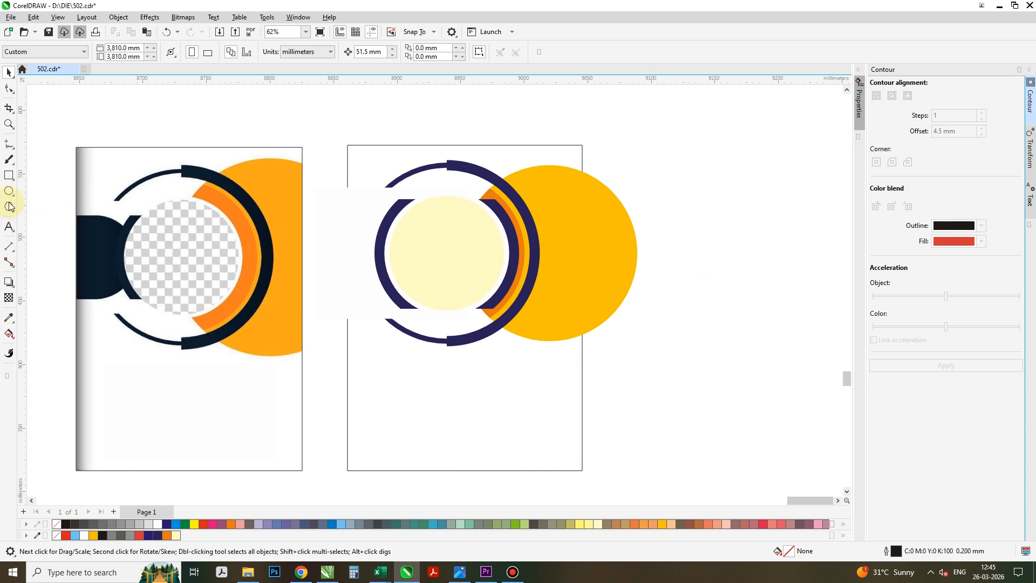
Draw a rectangle about 86 by 69 mm across the page's left edge up to the rings and center it vertically on the white rectangle.
click(8, 176)
drag(272, 213, 381, 300)
key(space)
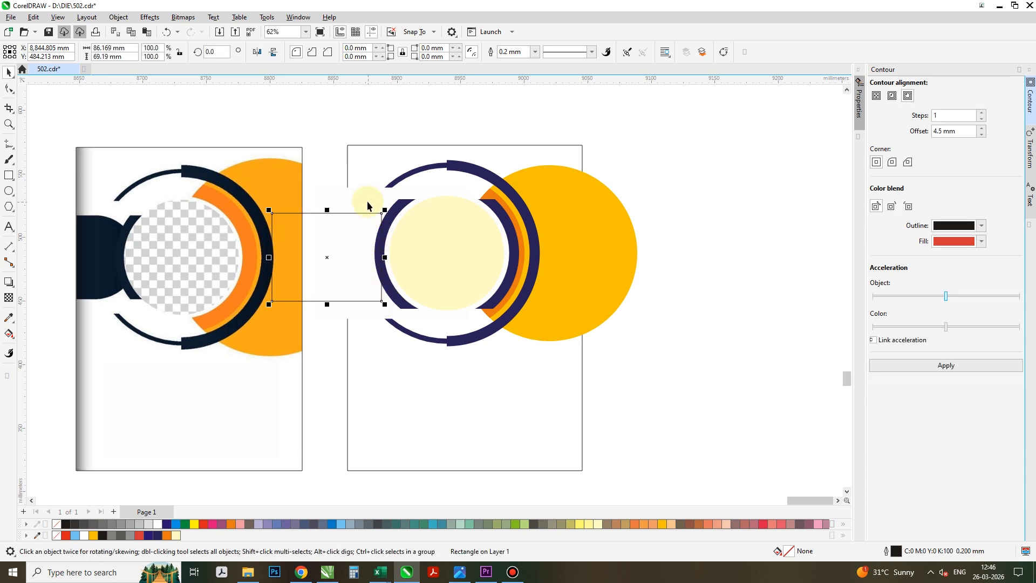
click(362, 198)
key(e)
click(357, 225)
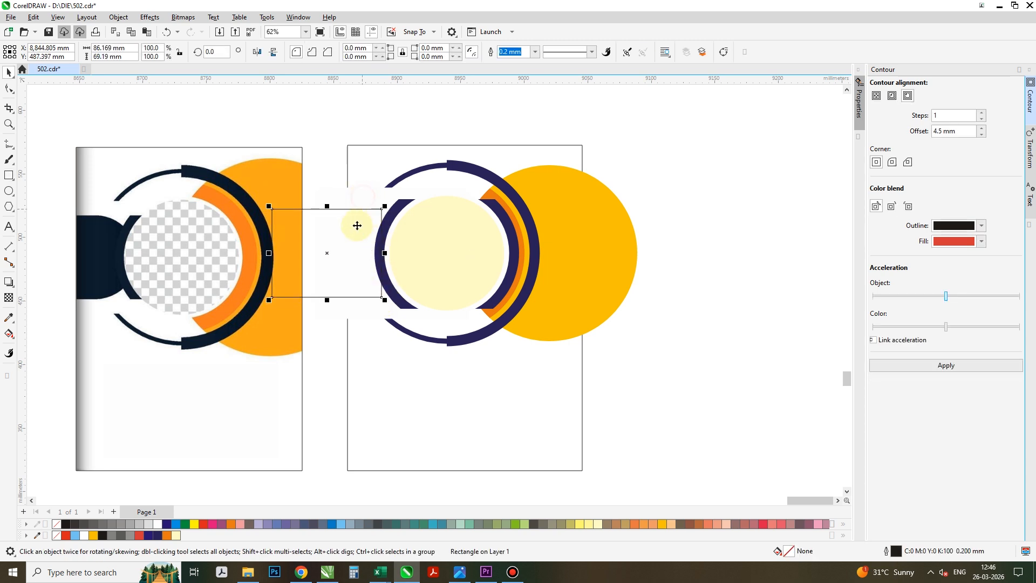
Round the rectangle's two right corners to about 34.6 mm and fill it with navy sampled from the ring with the Color Eyedropper.
click(9, 88)
drag(383, 209, 380, 286)
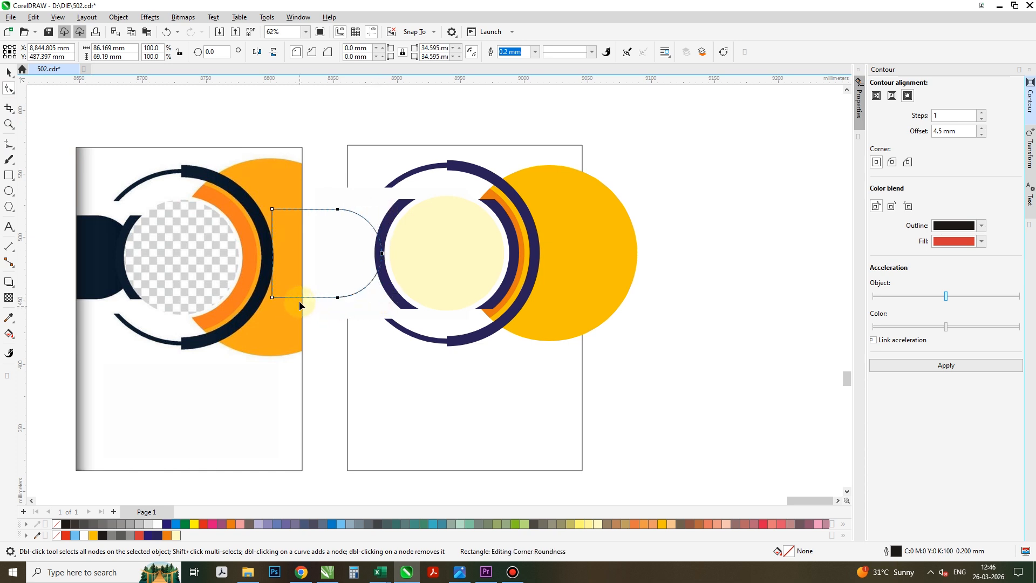
click(8, 319)
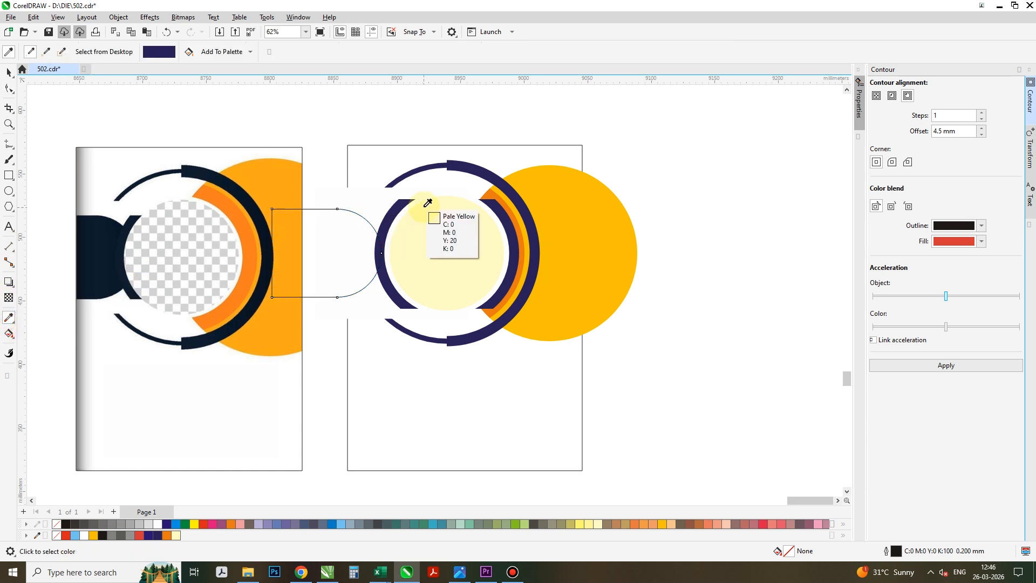
click(397, 218)
click(326, 246)
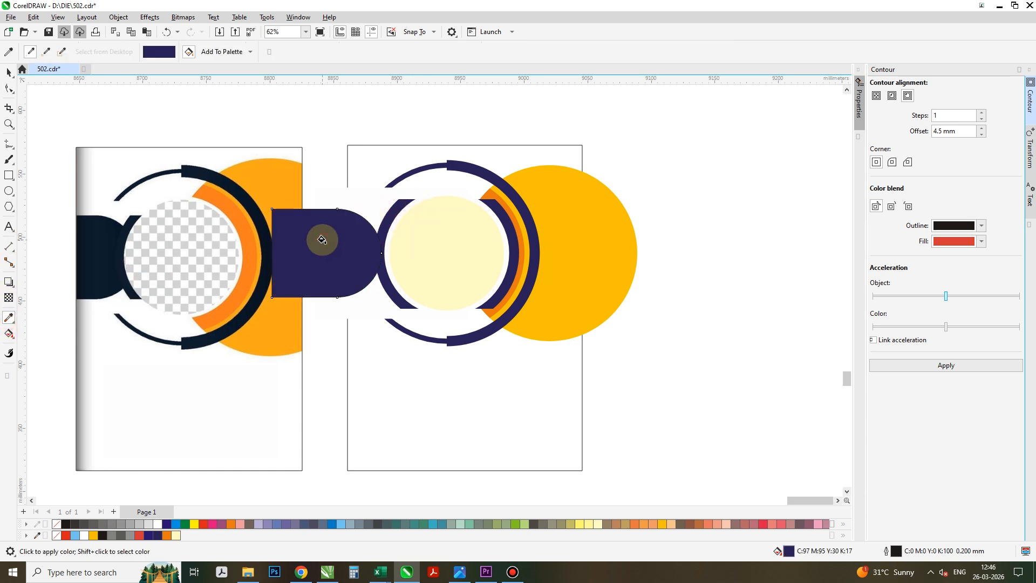
Remove the navy tab's outline and move it about 9 mm right so its rounded end overlaps the rings.
key(space)
right_click(57, 523)
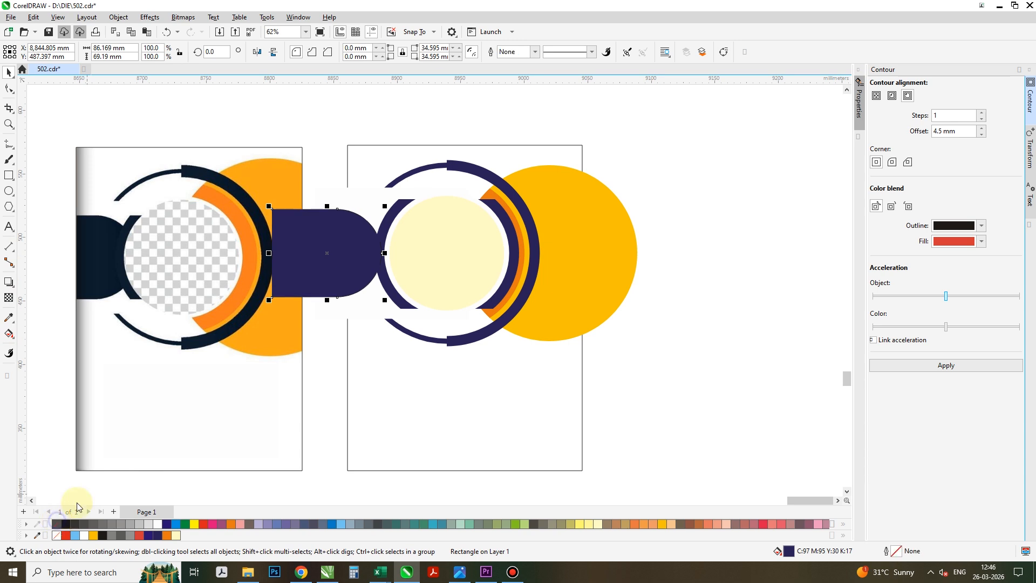
click(358, 250)
drag(361, 251, 362, 251)
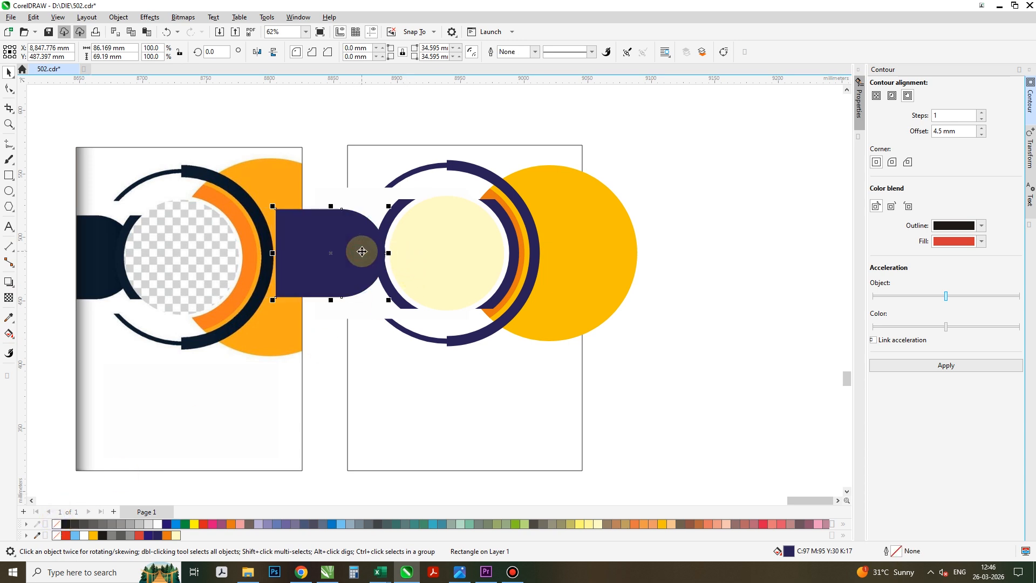
shift+click(353, 200)
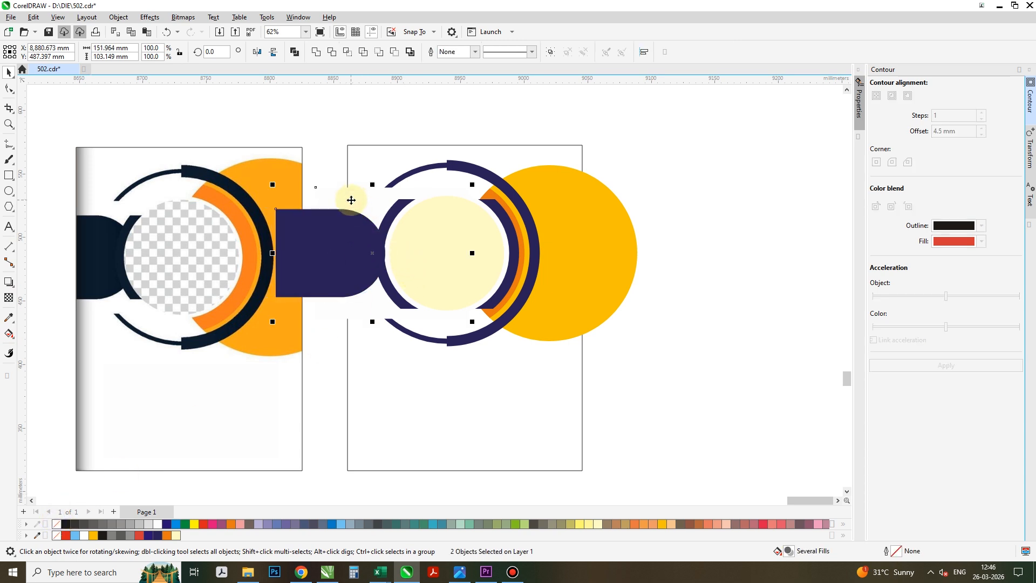
click(551, 226)
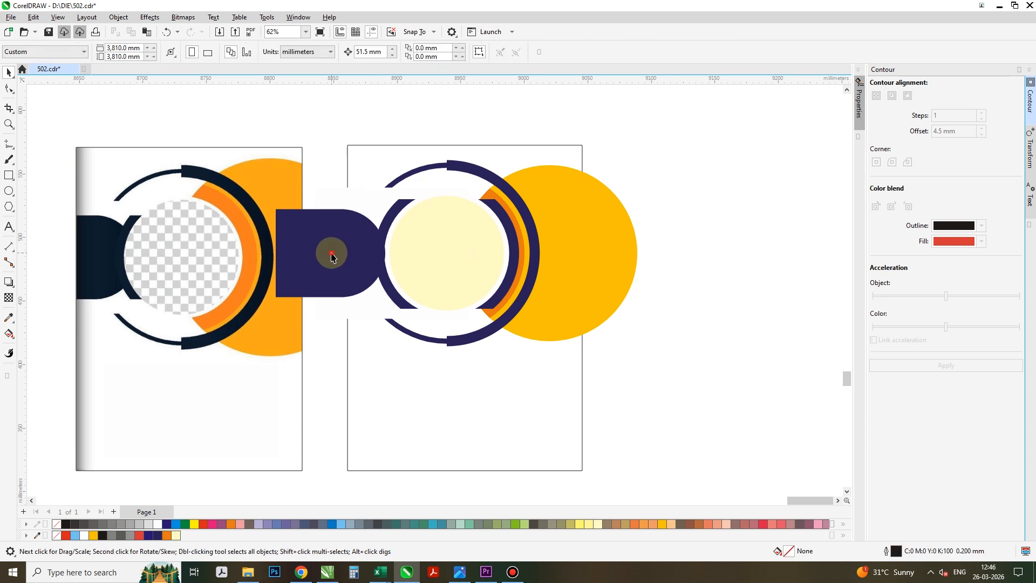
click(330, 253)
drag(335, 253, 337, 252)
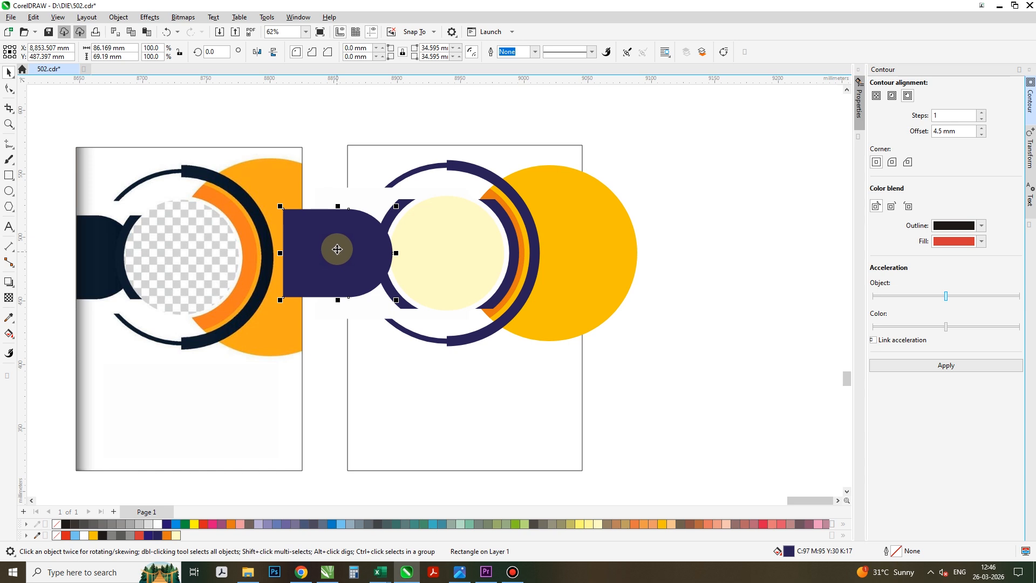
Send the navy tab, the white rectangle, the thin navy ring and the page frame to the back of the layer.
shift+click(362, 203)
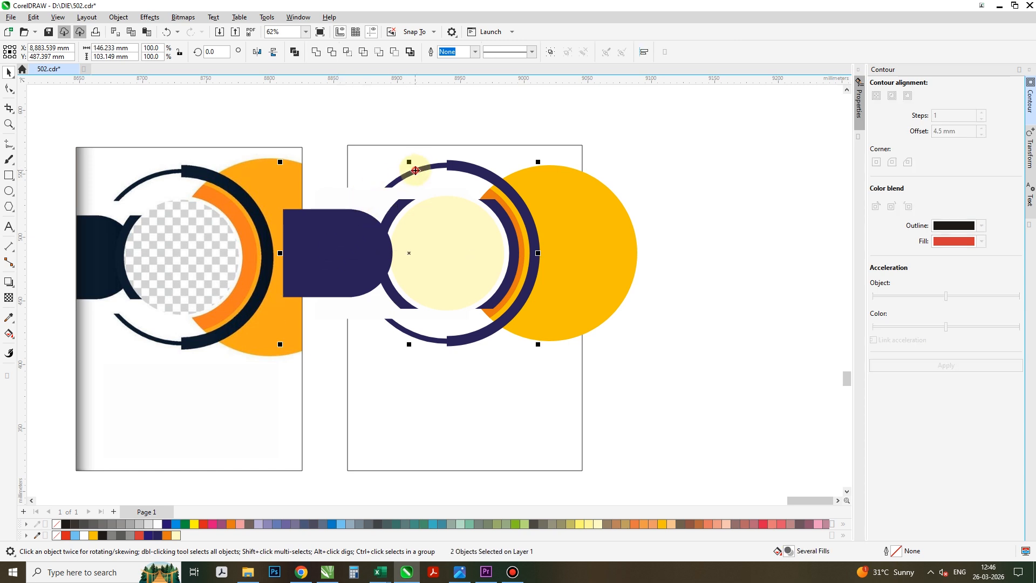
shift+click(392, 157)
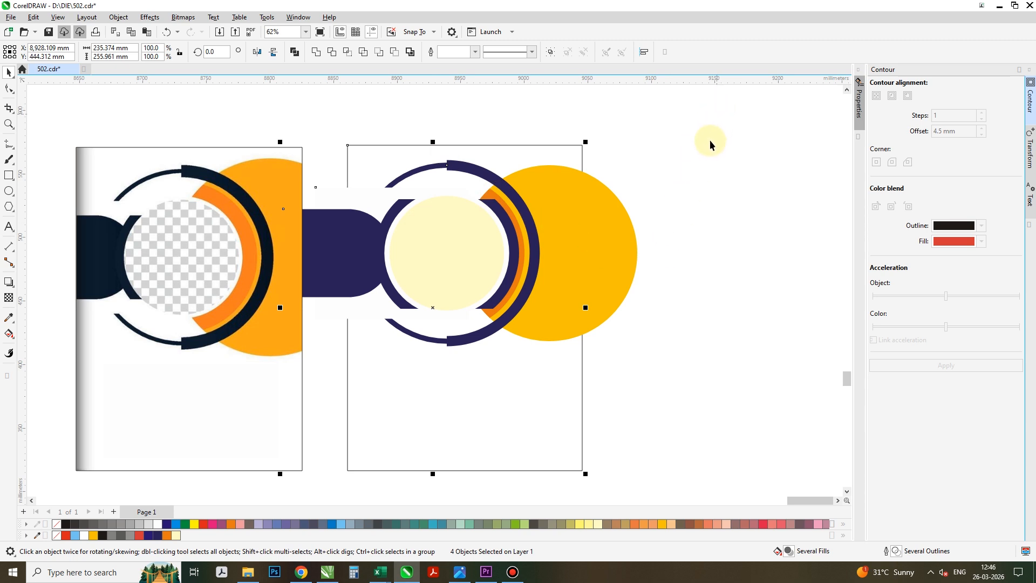
click(707, 176)
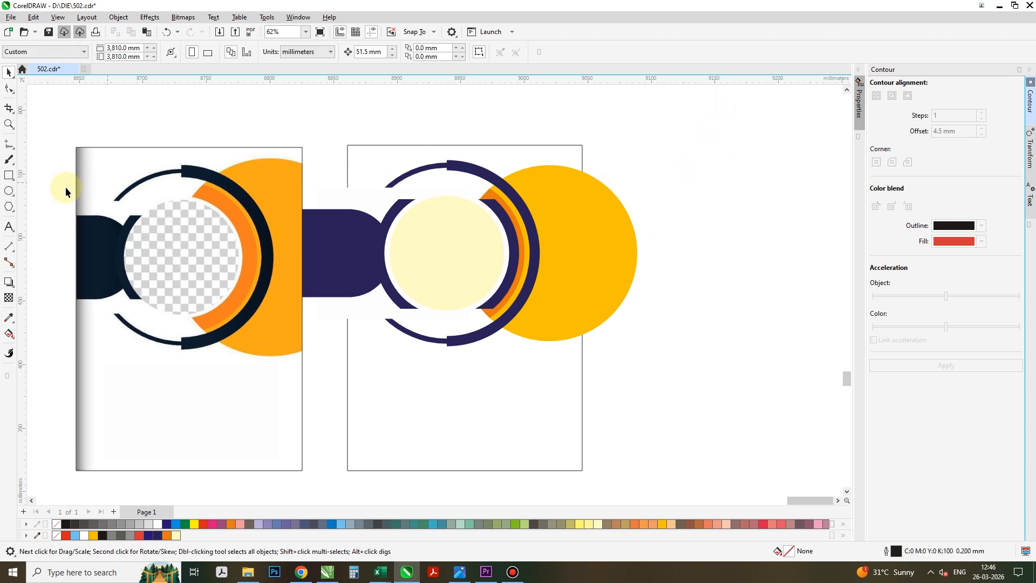
Trim away the right part of the inner navy ring with a rectangle about 134 by 152 mm and delete the rectangle.
click(14, 172)
drag(442, 173, 612, 367)
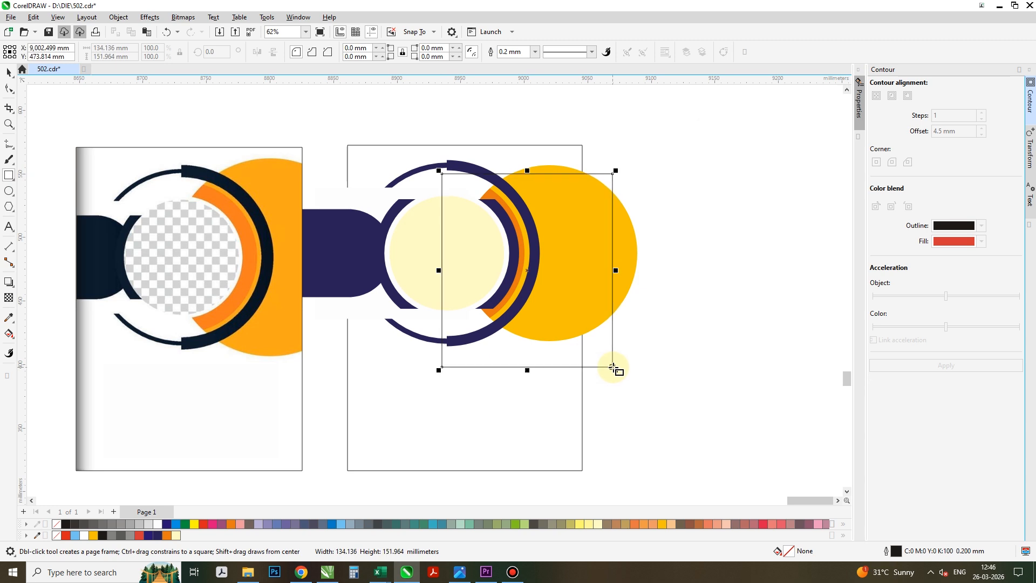
key(space)
shift+click(397, 209)
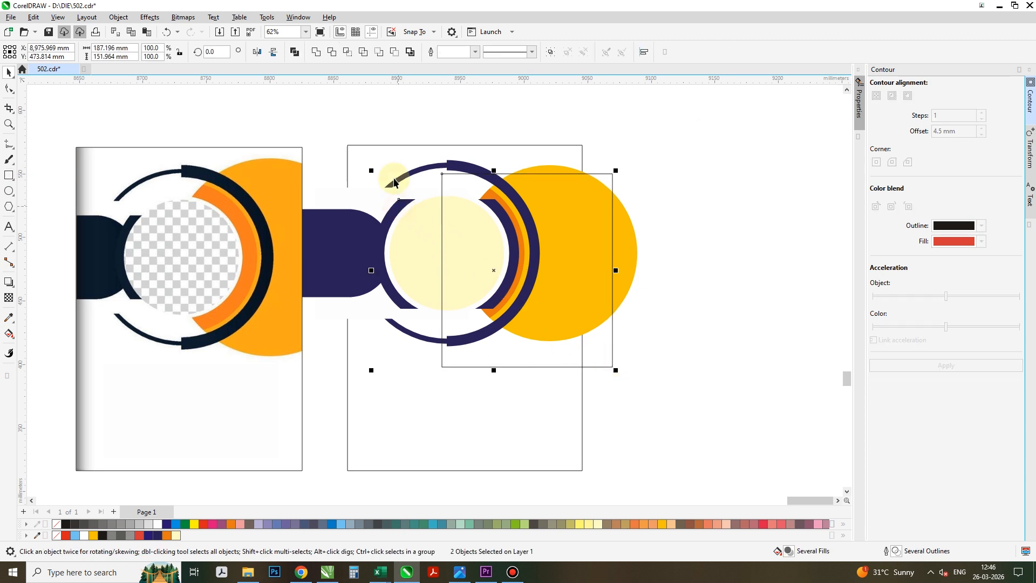
click(332, 53)
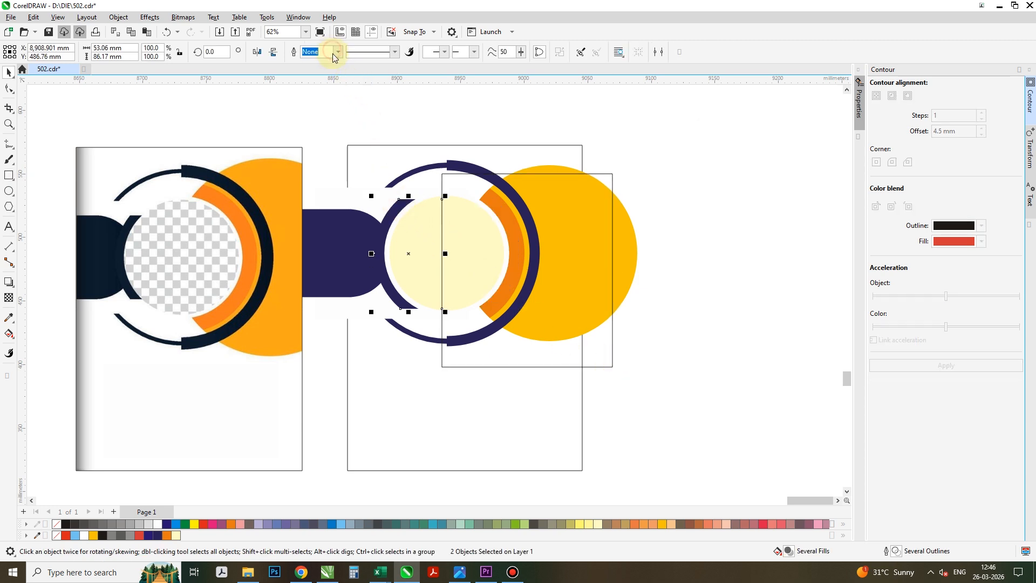
click(611, 357)
key(Delete)
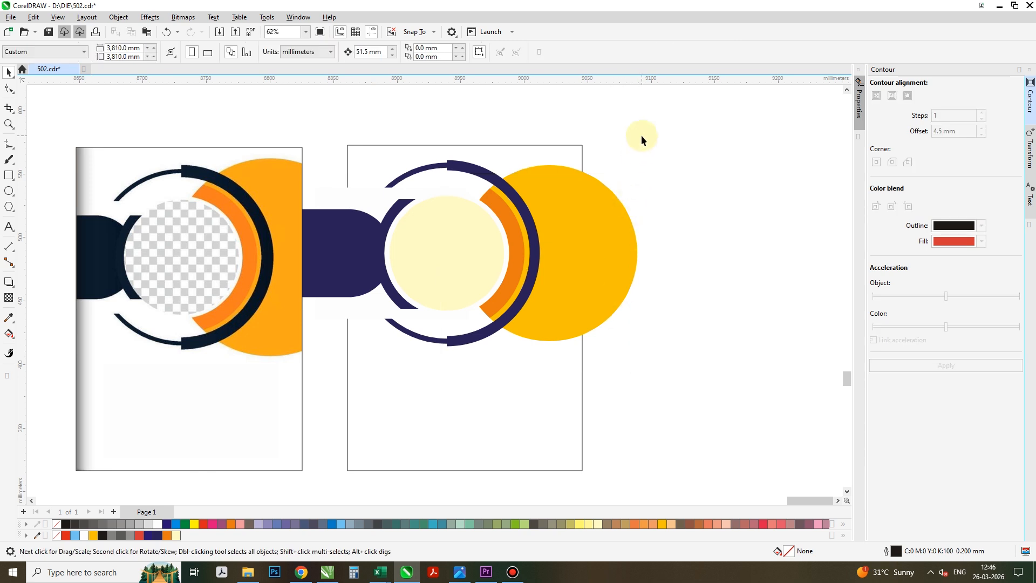
shift+click(439, 418)
click(657, 381)
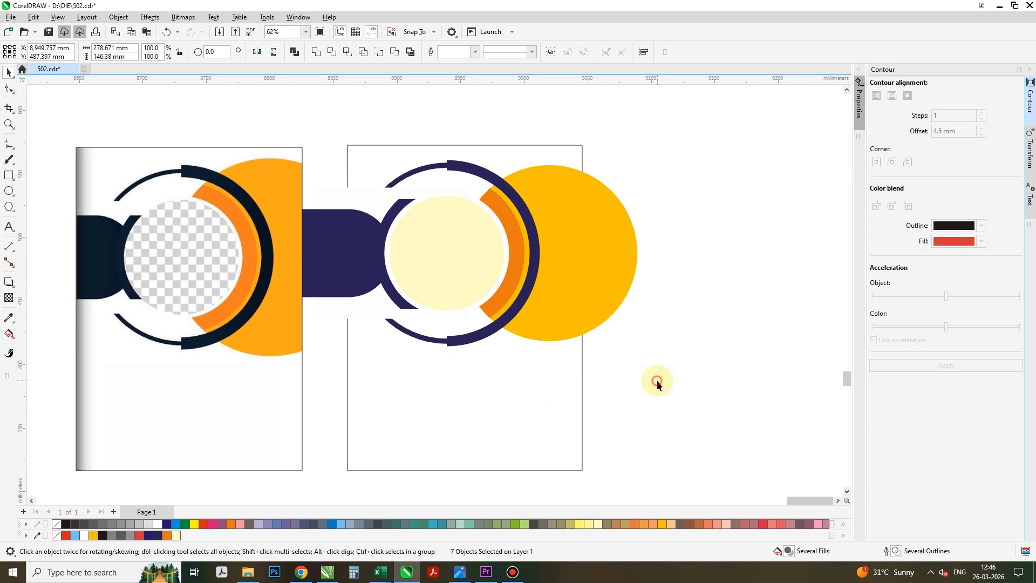
click(616, 276)
click(503, 192)
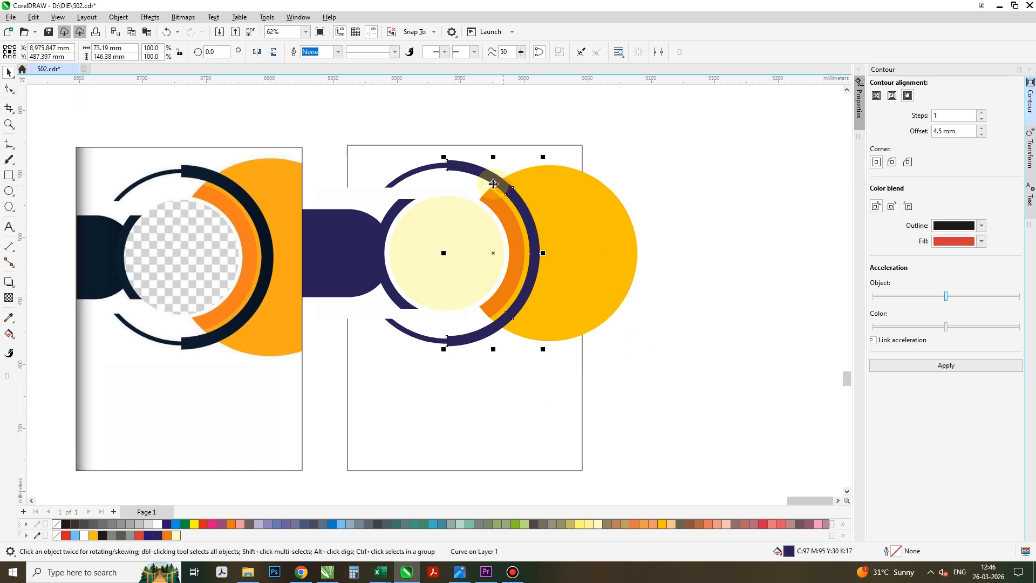
shift+click(422, 173)
drag(414, 171, 430, 285)
key(ctrl+z)
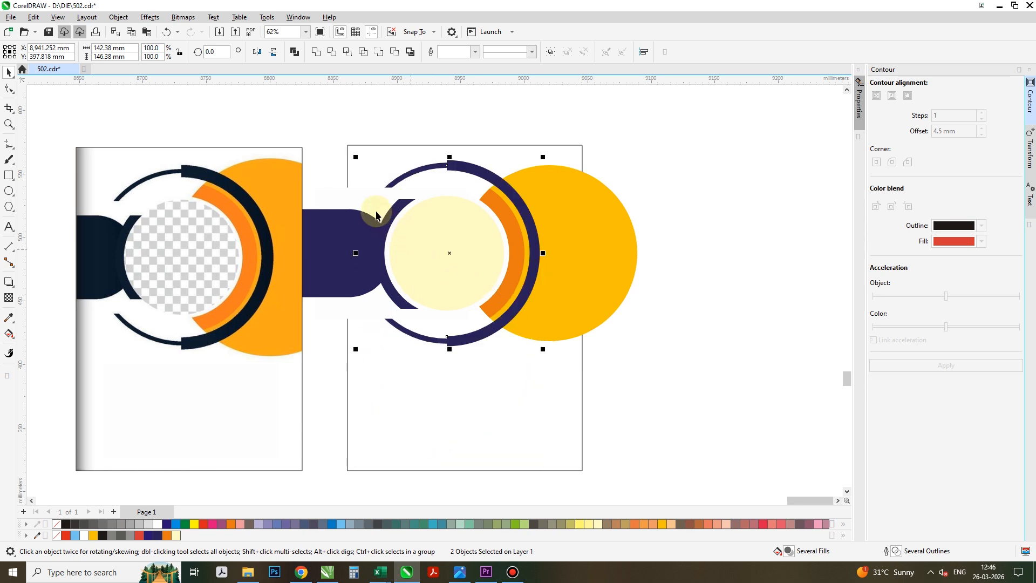
Copy the outer navy rings and white rectangle to the page's lower right and convert the copied thin ring's outline to an object.
drag(332, 196, 590, 343)
click(672, 324)
click(672, 320)
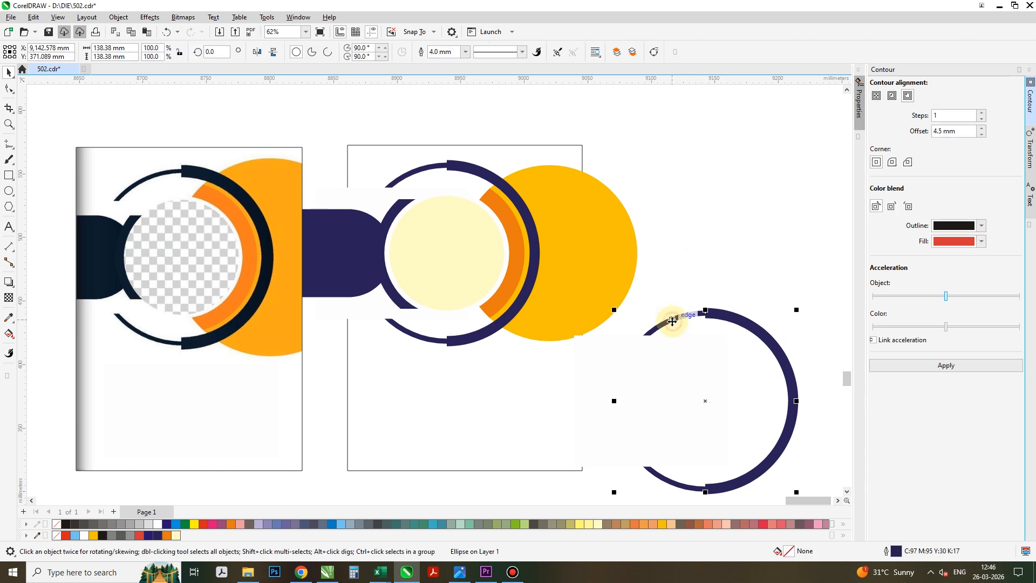
click(118, 16)
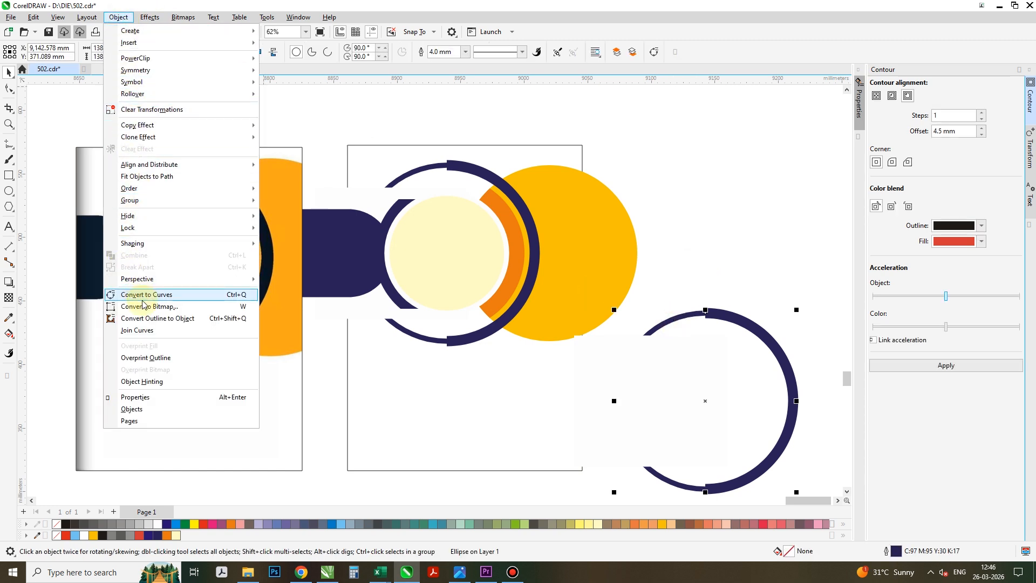
click(148, 318)
click(620, 369)
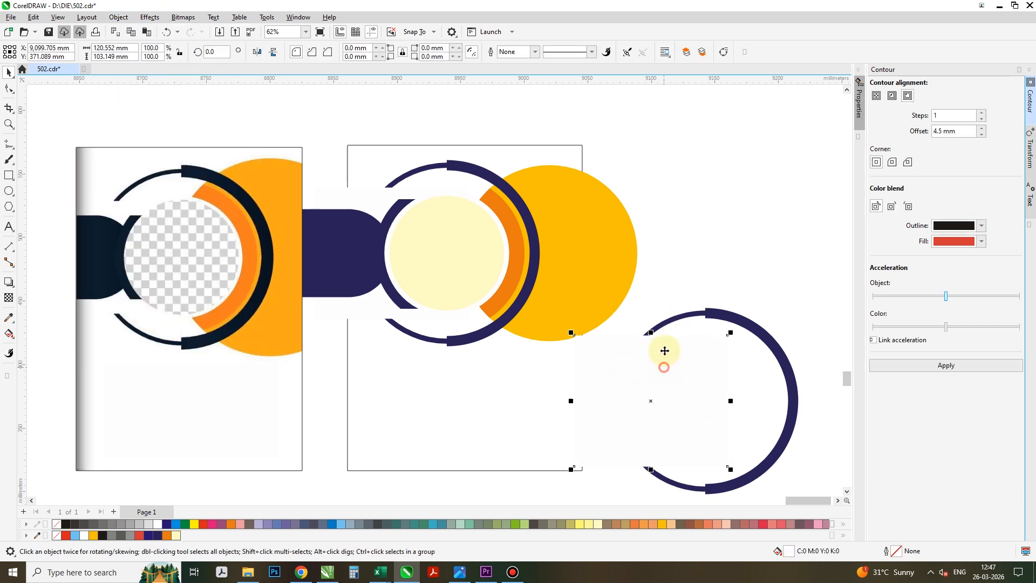
shift+click(664, 324)
click(332, 51)
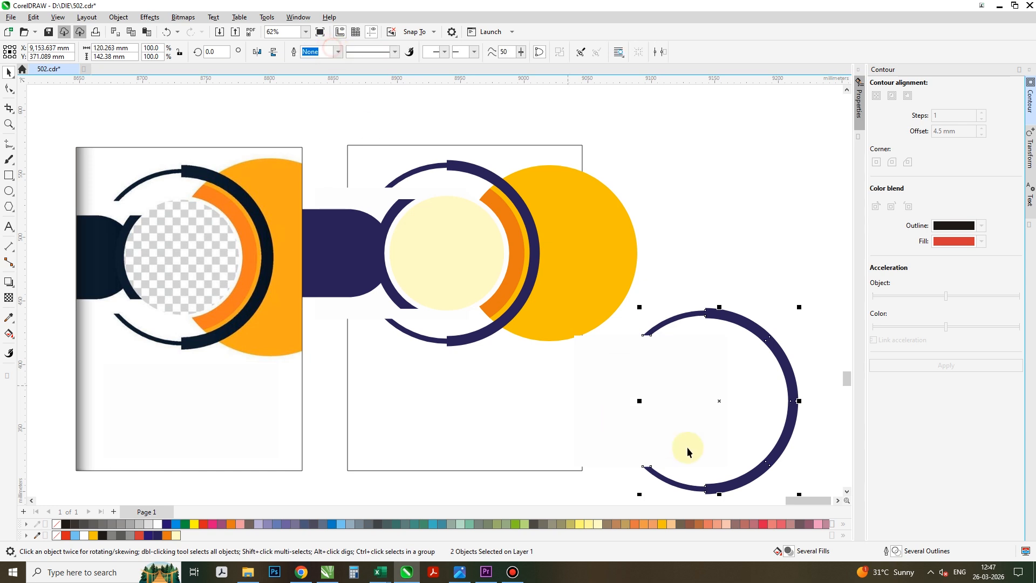
click(663, 389)
key(Delete)
drag(670, 292, 772, 393)
key(ctrl+z)
key(ctrl+z)
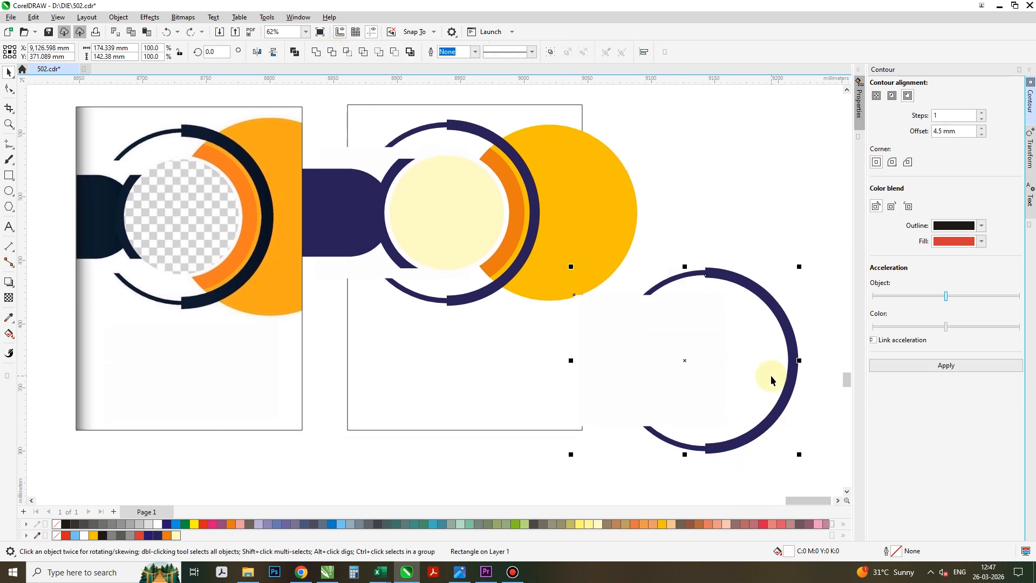
click(689, 280)
drag(681, 279, 678, 218)
key(ctrl+z)
key(ctrl+z)
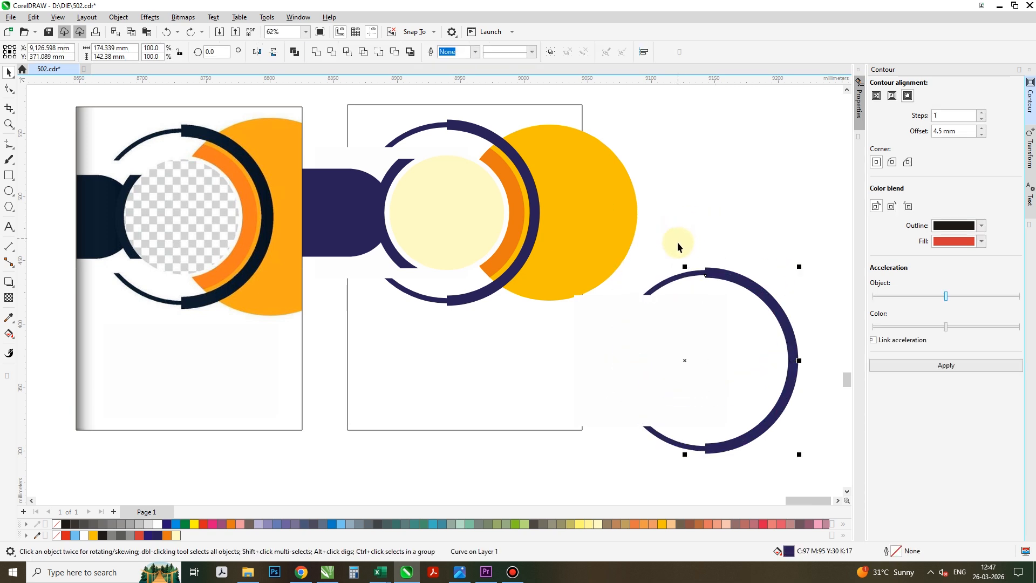
drag(681, 279, 671, 241)
key(ctrl+z)
click(679, 231)
click(681, 280)
key(ctrl+z)
click(664, 320)
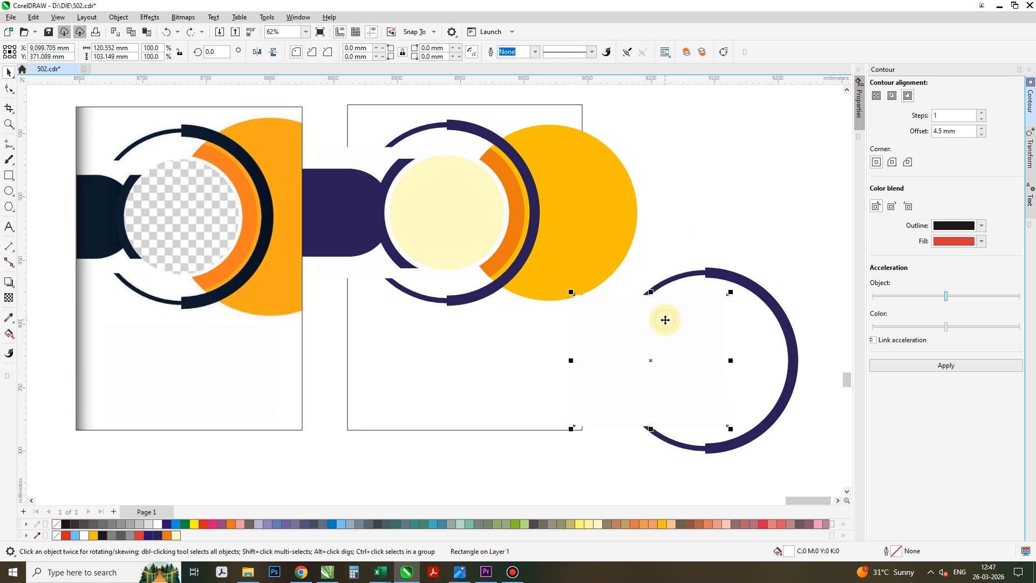
key(ctrl+shift+z)
key(ctrl+z)
Trim the copied thin ring with the white rectangle and delete the rectangle.
click(672, 339)
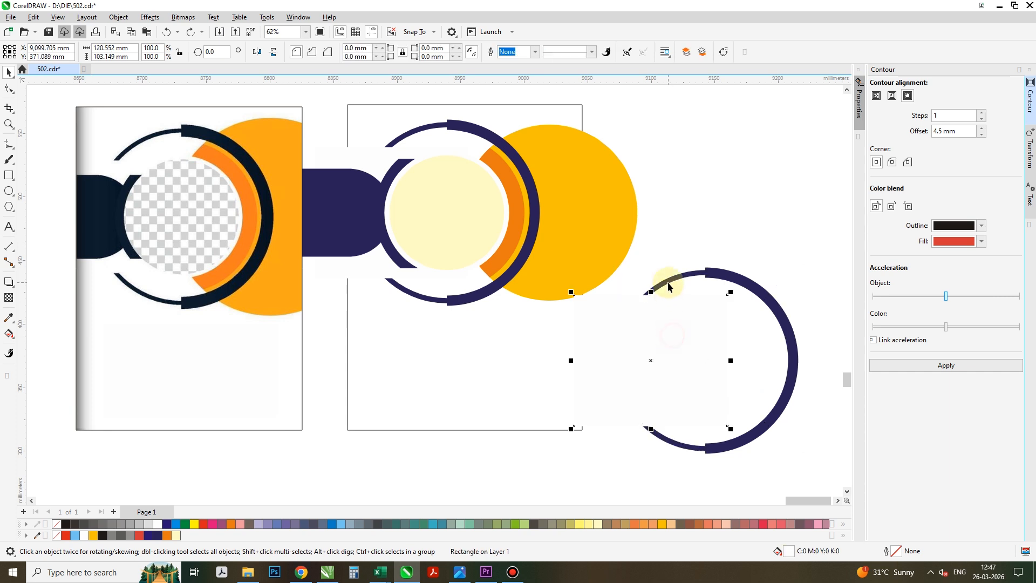
shift+click(670, 281)
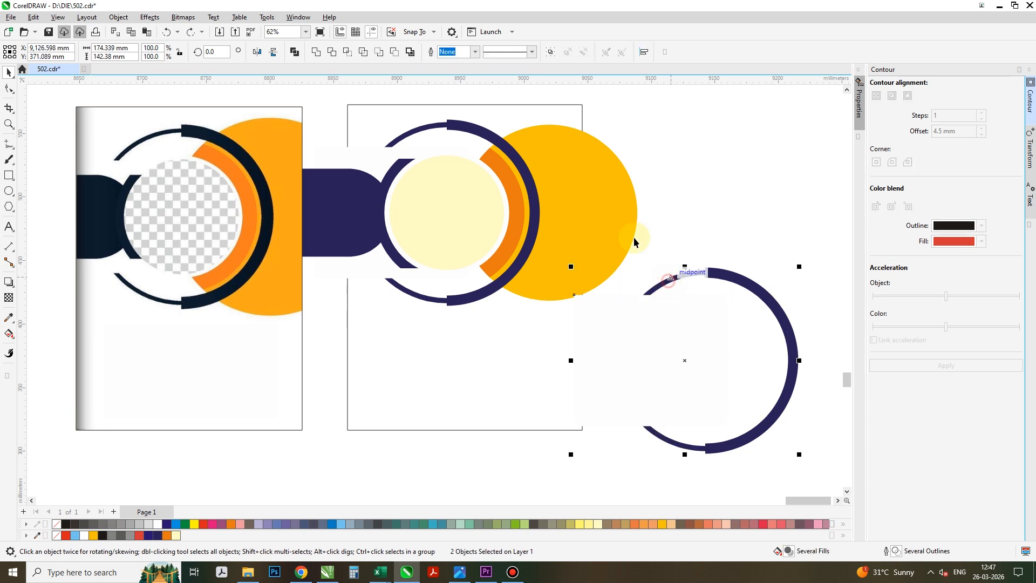
click(330, 56)
click(675, 350)
key(Delete)
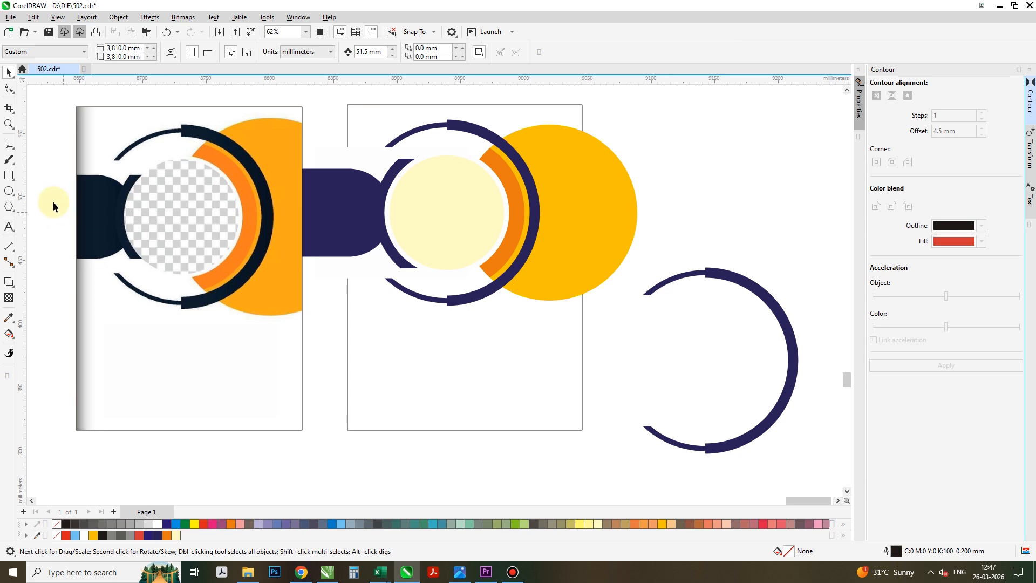
Draw a circle about 107 mm wide centered inside the copied rings, fill it pale yellow and remove its outline.
click(9, 192)
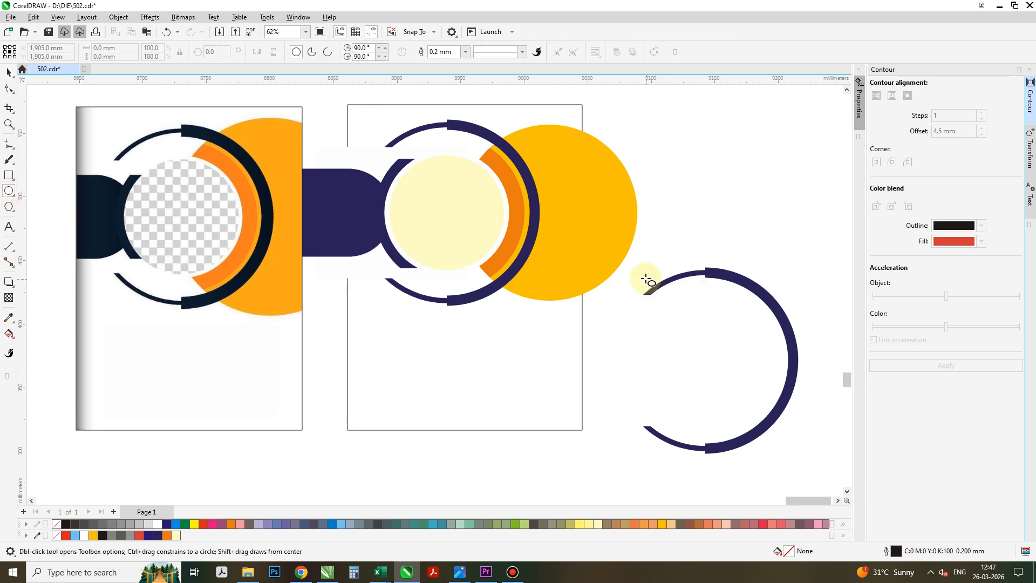
drag(637, 277, 764, 429)
key(space)
drag(715, 357, 707, 363)
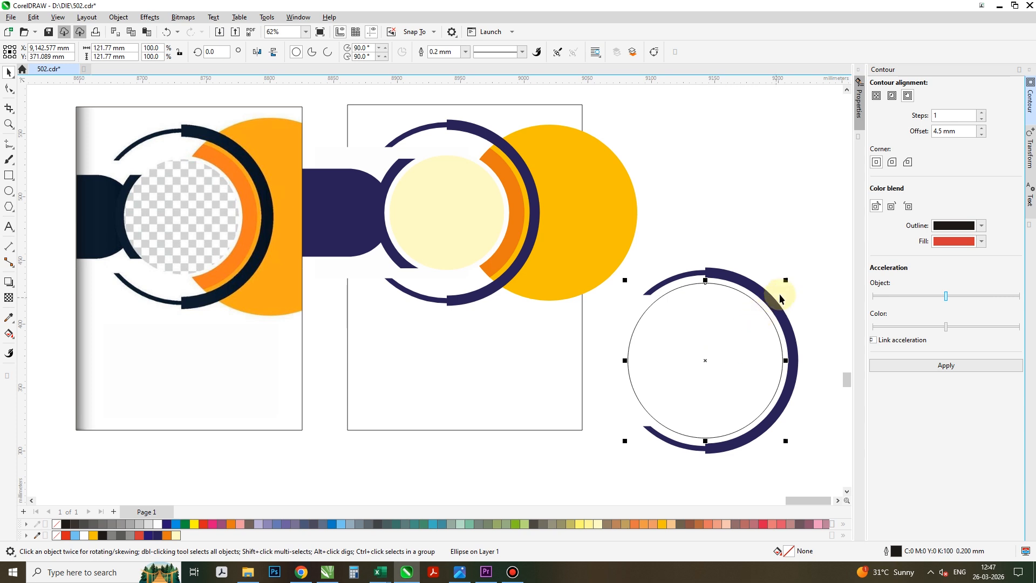
drag(787, 282, 793, 291)
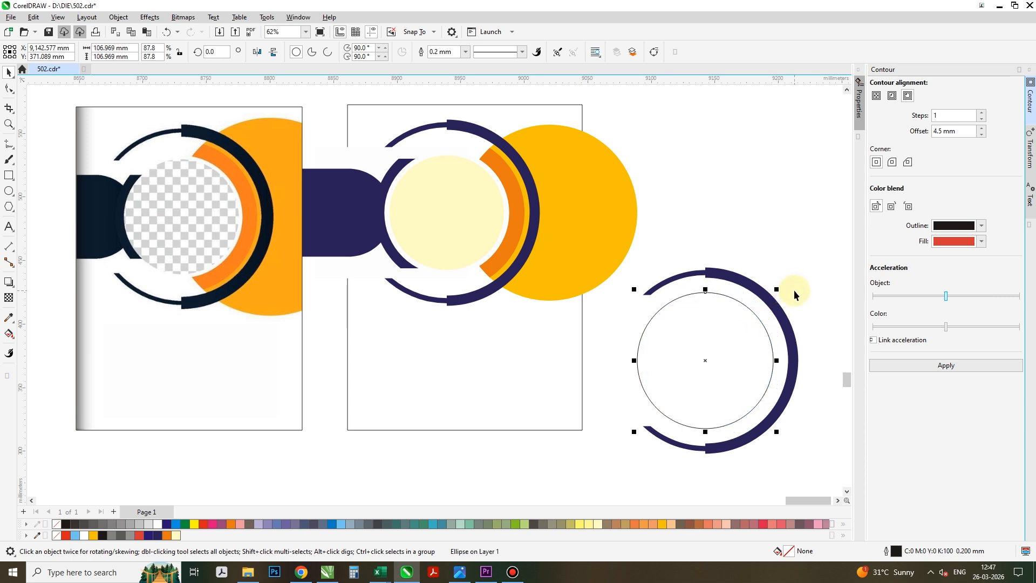
click(597, 523)
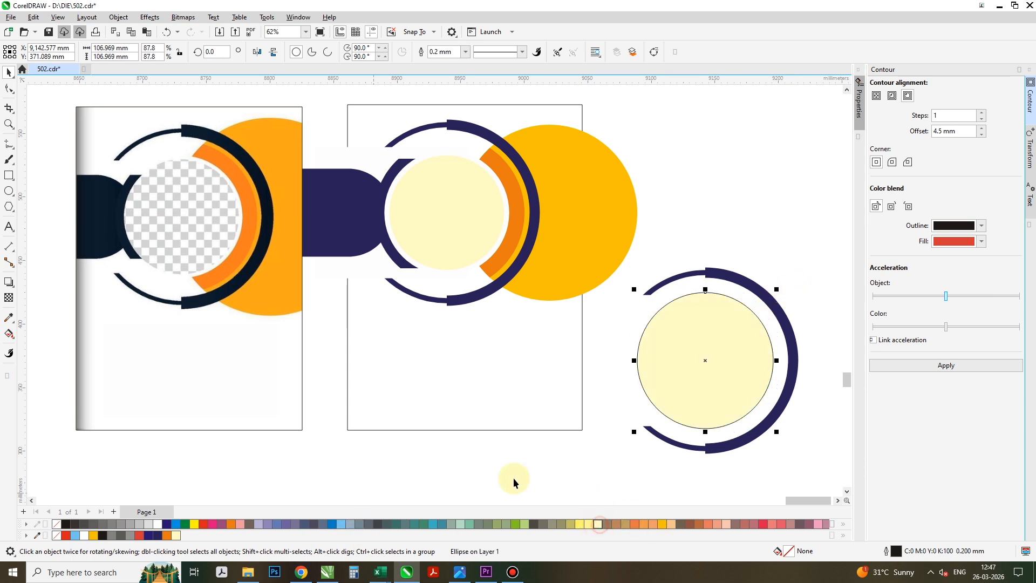
right_click(54, 523)
Scale the copied rings and pale yellow circle to about 37 by 43 mm in the page's lower right area and mirror them horizontally.
drag(684, 245, 751, 445)
drag(802, 264, 753, 319)
drag(717, 357, 535, 383)
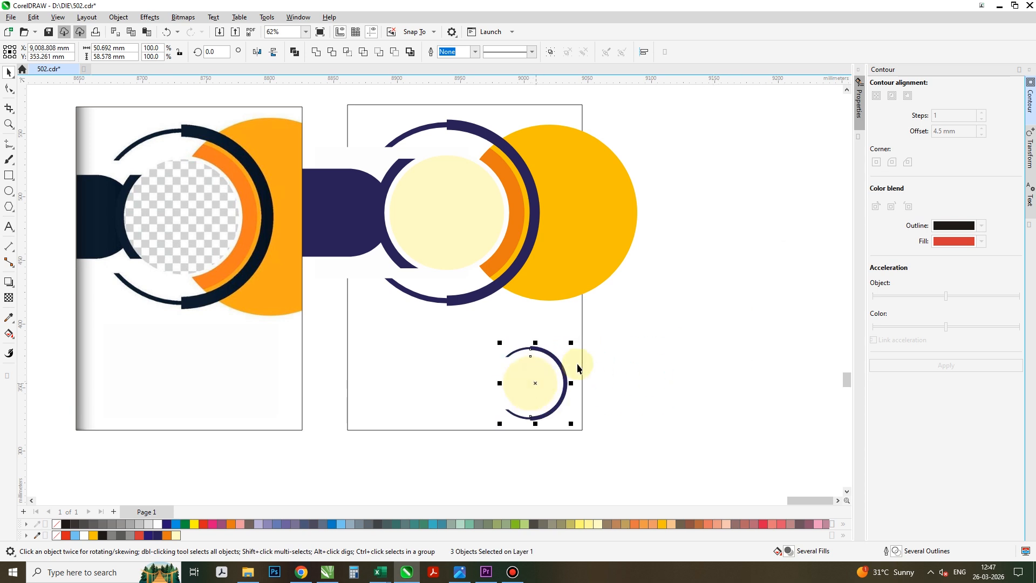
drag(571, 342, 562, 353)
click(257, 52)
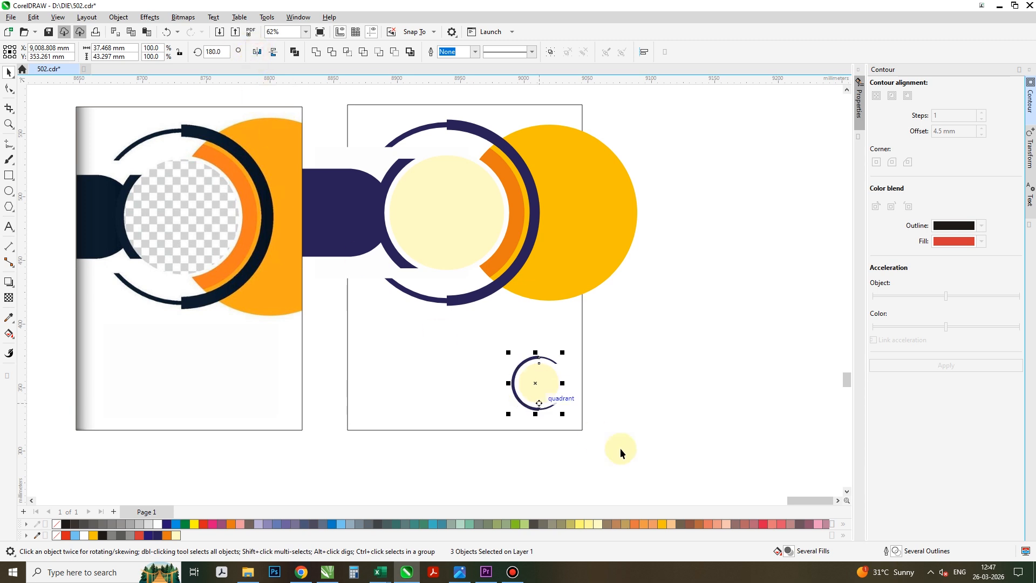
click(664, 414)
Copy the small ring and circle group straight across to the page's lower left area and mirror the copy horizontally.
drag(657, 337, 458, 439)
drag(536, 386, 397, 387)
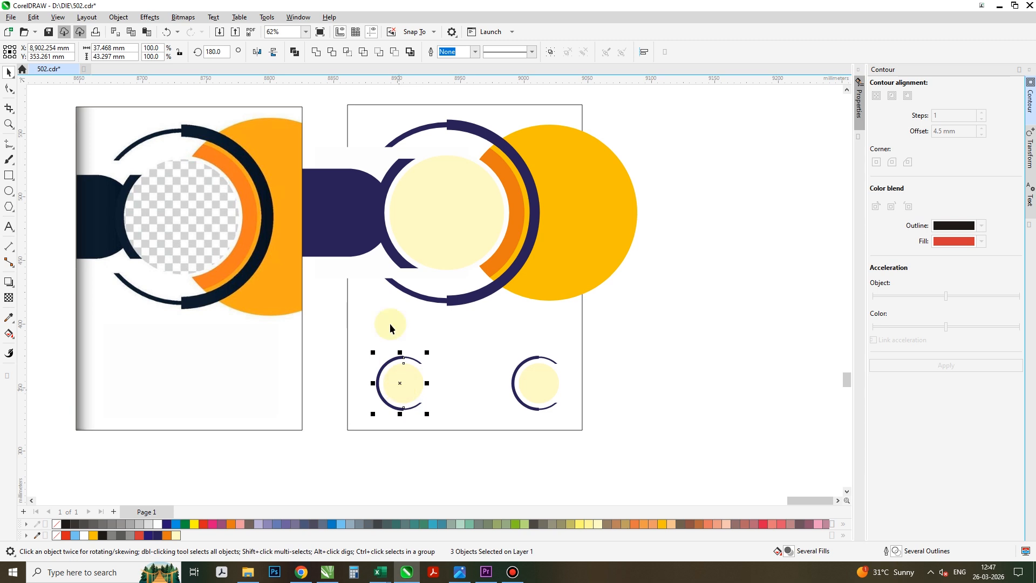
click(256, 51)
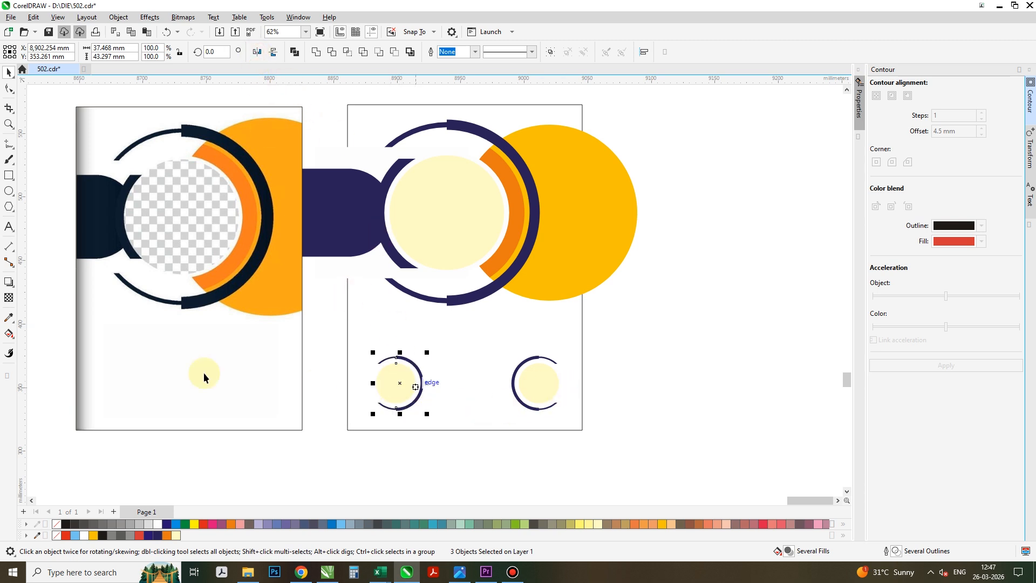
Draw a rectangle spanning from the left small pale yellow circle to the right one.
click(9, 176)
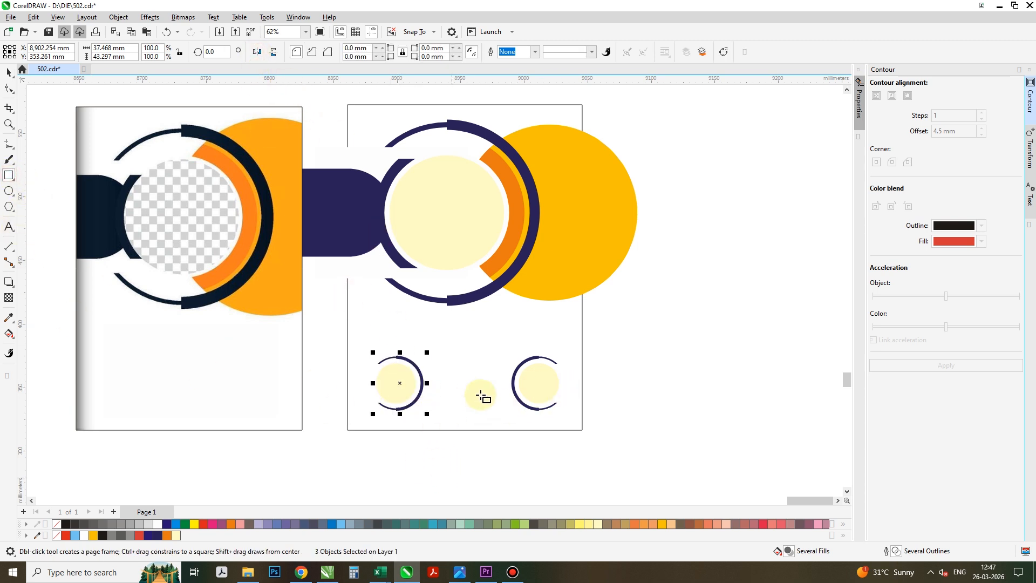
scroll(481, 395, up, 3)
drag(320, 342, 593, 400)
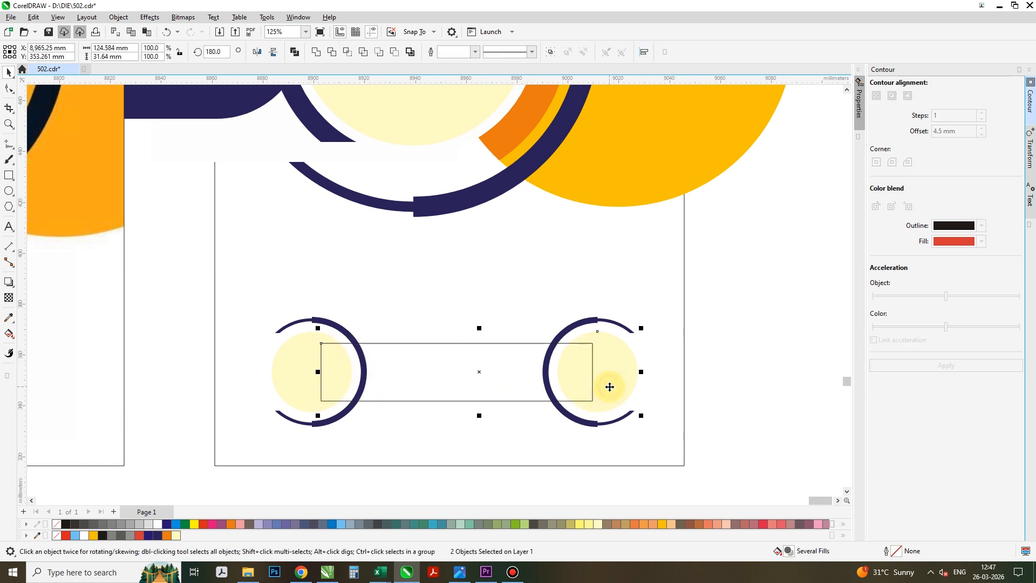
Fill the connecting rectangle with the rings' navy, without an outline, and place it behind the two small pale yellow circles.
key(space)
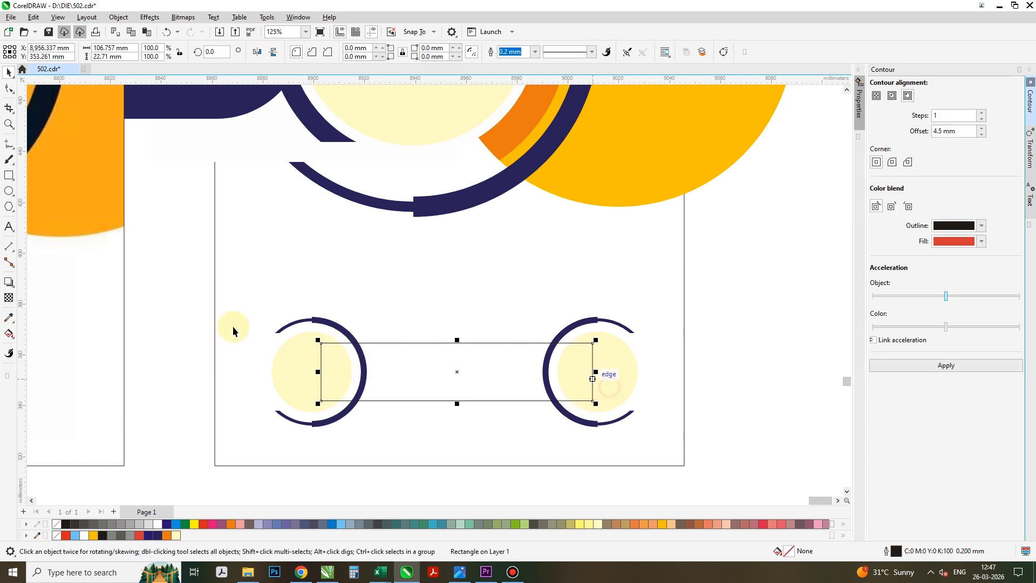
click(7, 319)
click(348, 335)
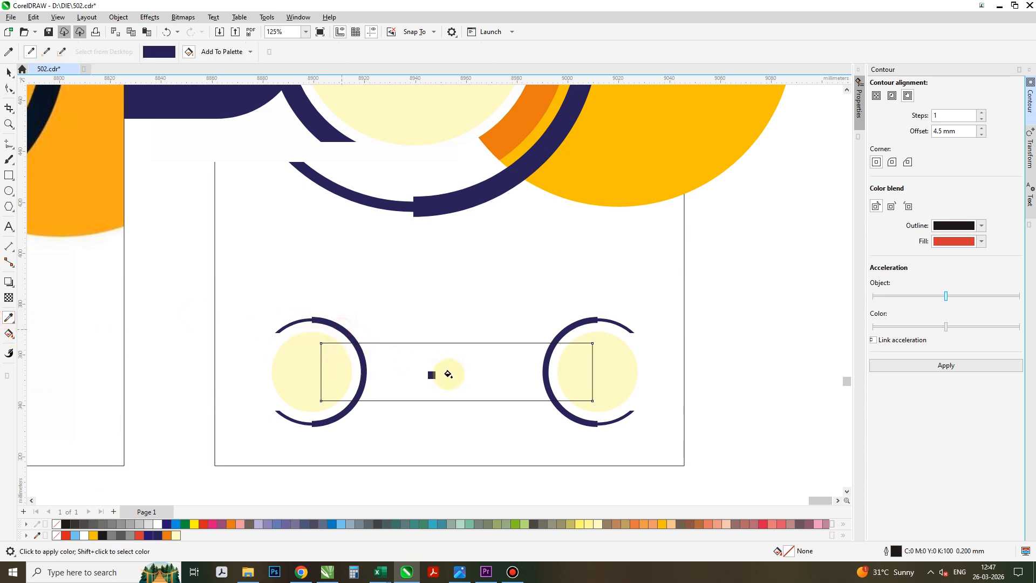
click(447, 373)
key(space)
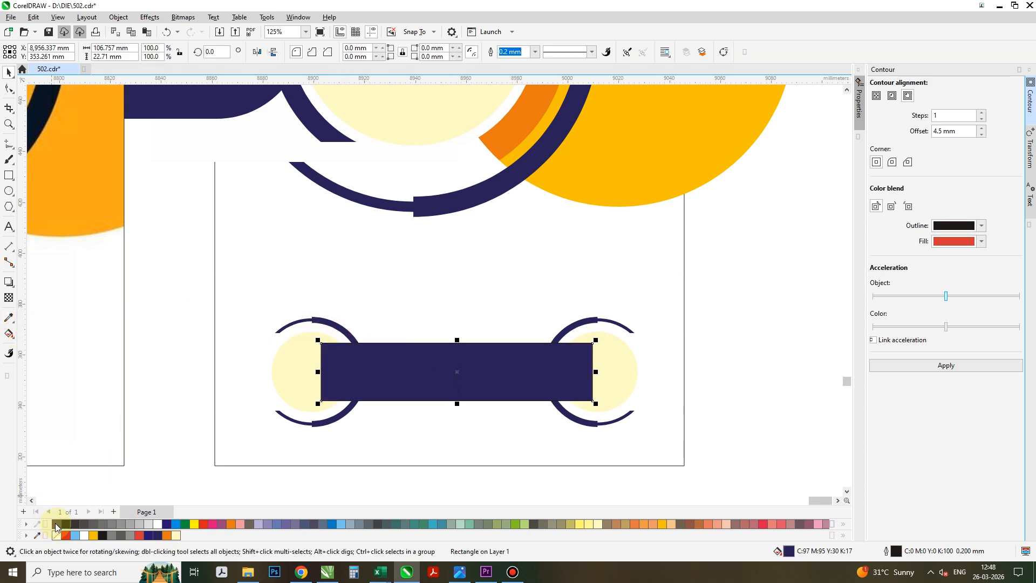
click(361, 448)
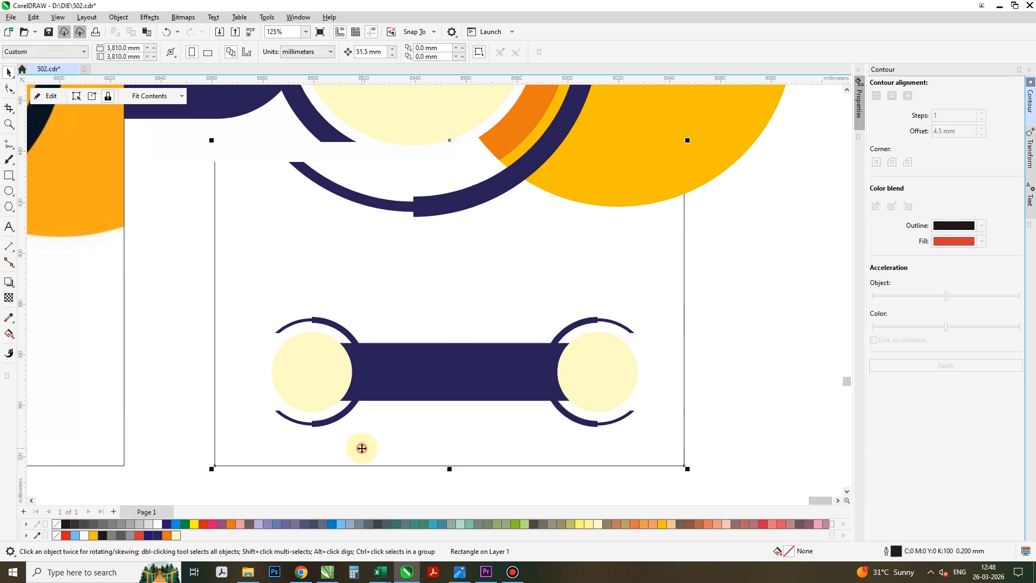
PowerClip the large navy rings, amber, orange and pale yellow circles and the navy tab inside the page rectangle.
click(221, 289)
click(490, 444)
scroll(590, 423, down, 2)
drag(523, 220, 415, 351)
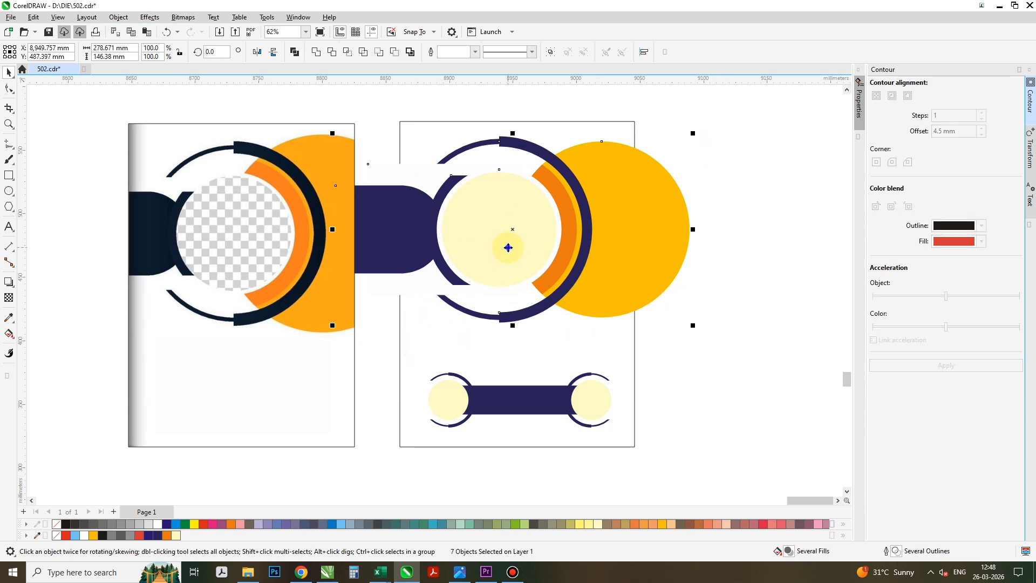
right_click(507, 247)
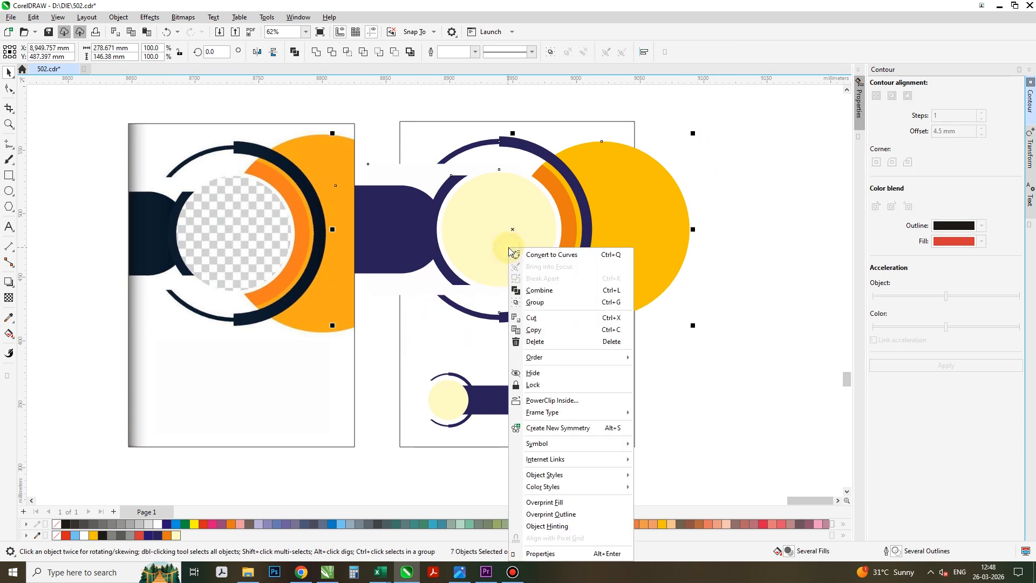
click(556, 404)
click(529, 358)
Delete the reference cover image beside the recreated page and select the page rectangle.
click(229, 283)
key(Delete)
click(486, 350)
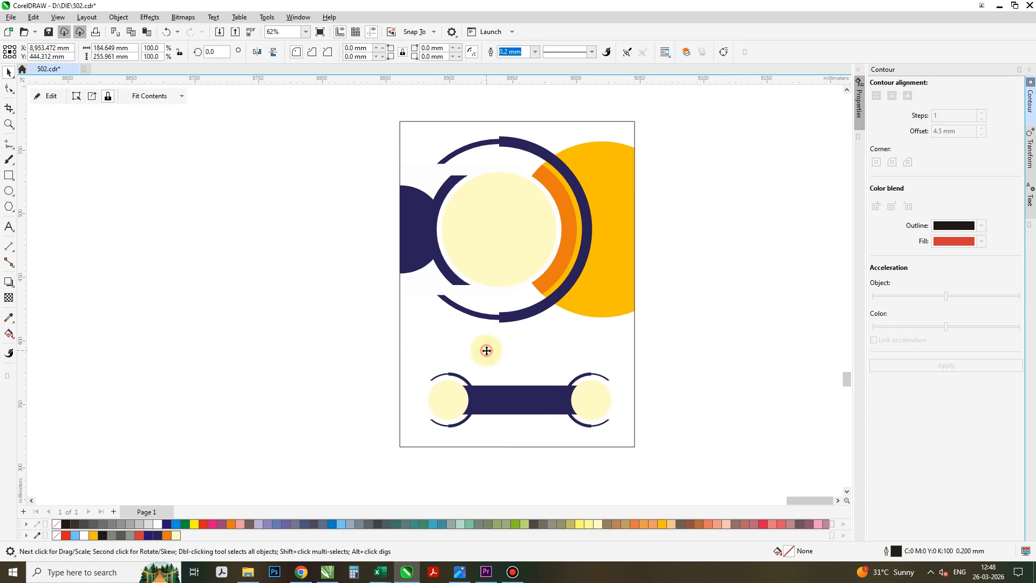